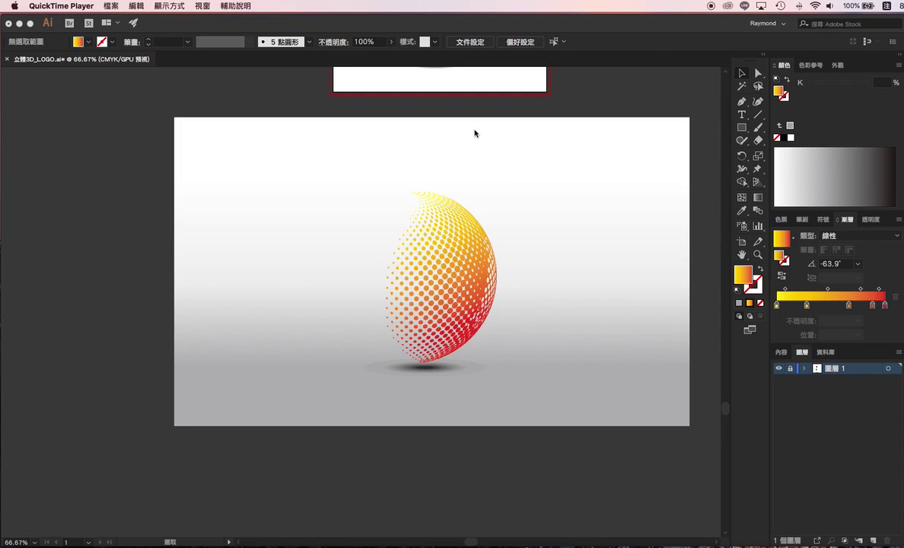
- Bring the 立體3D_LOGO.ai document with the orange halftone sphere to the front
left_click(690, 71)
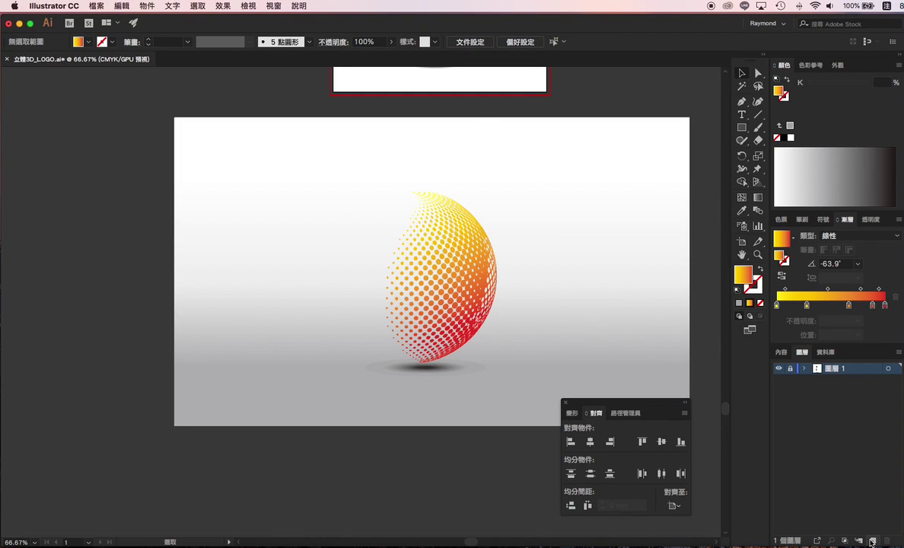
- Add a new layer and zoom in to 200% on the sample circles artboard
key("ctrl+l")
left_click_drag(476, 145, 399, 465)
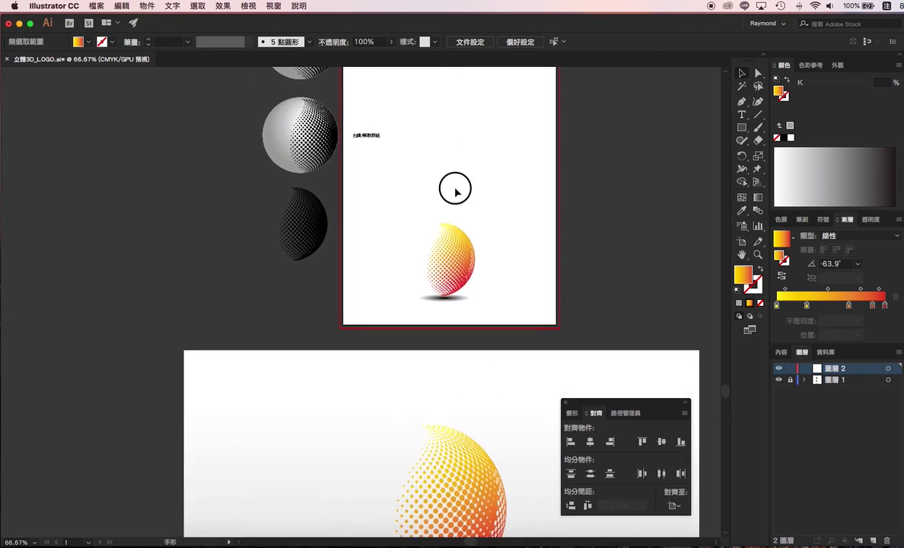
scroll(439, 350, "up", 10)
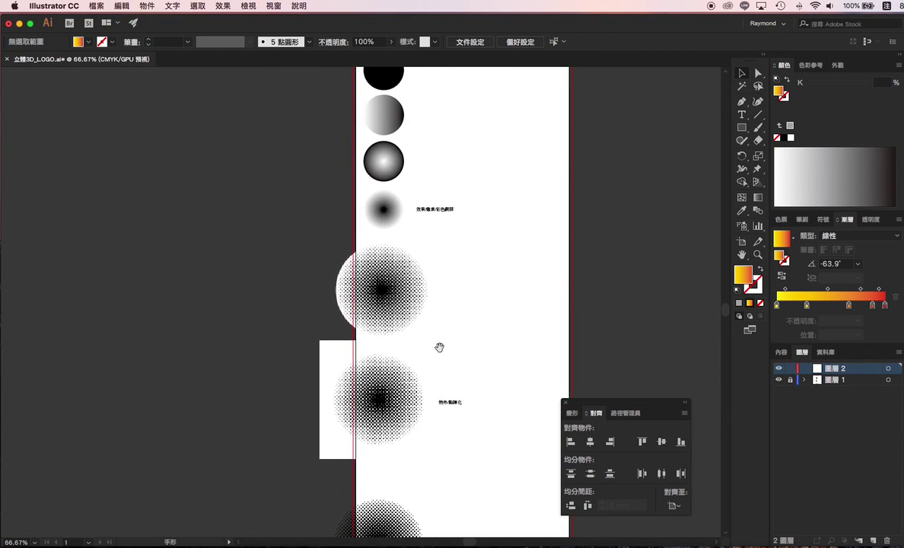
key("ctrl+plus")
key("ctrl+plus")
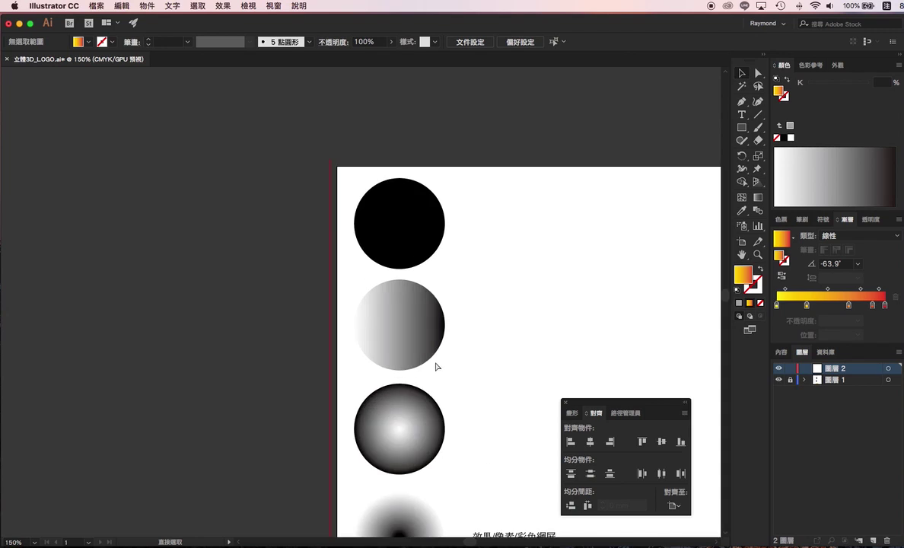
key("ctrl+plus")
left_click_drag(490, 233, 401, 279)
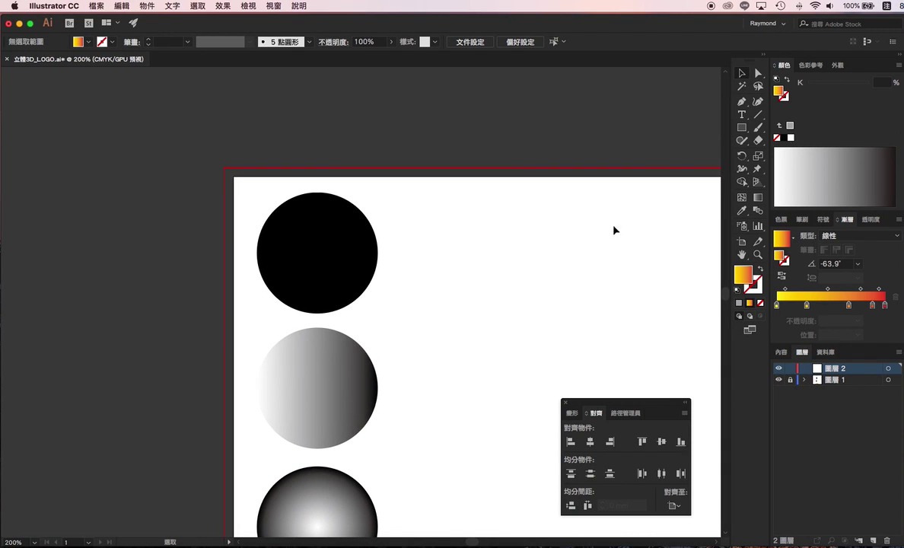
- Draw a circle about 60.678 mm across right of the sample circles
left_click_drag(742, 127, 799, 145)
left_click_drag(742, 141, 799, 151)
left_click_drag(453, 198, 638, 382)
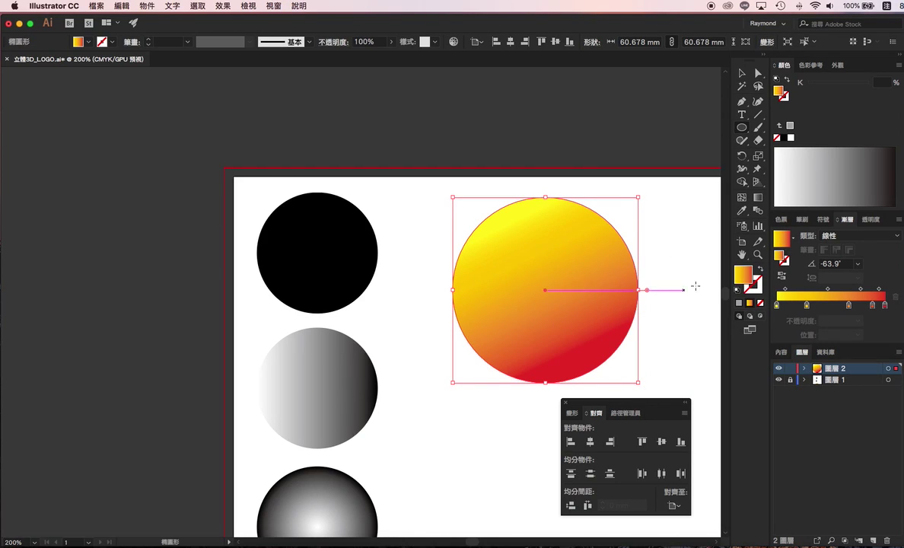
- Fill the circle with the white-to-black gradient swatch and set the gradient type to Radial
left_click(787, 221)
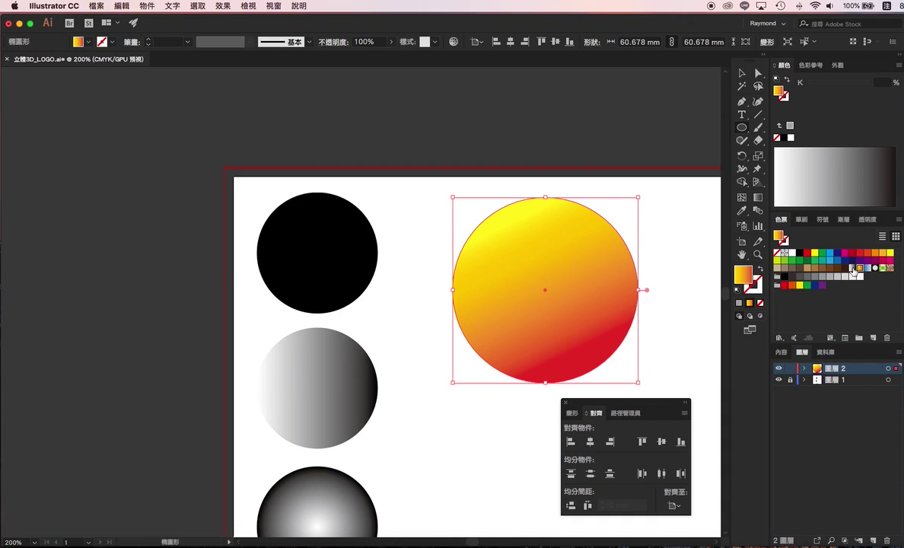
left_click(852, 268)
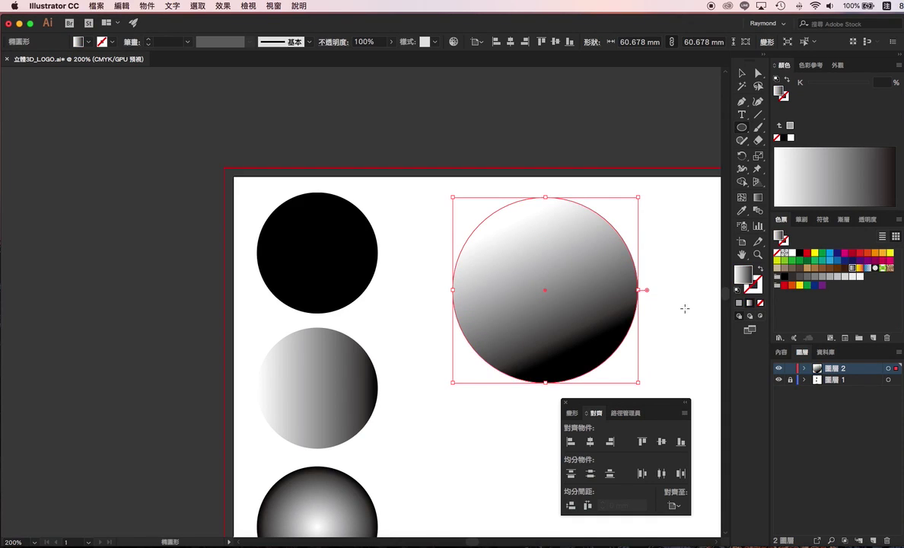
left_click(843, 220)
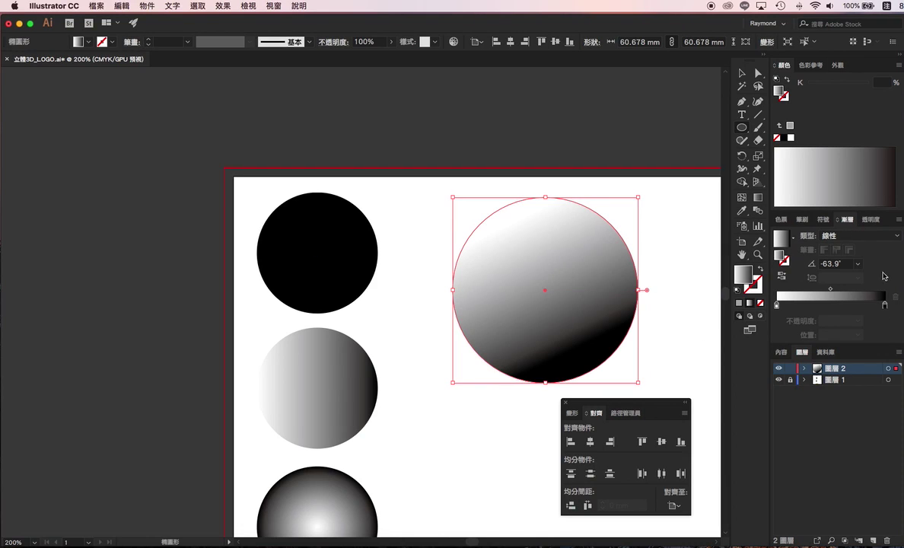
left_click(882, 236)
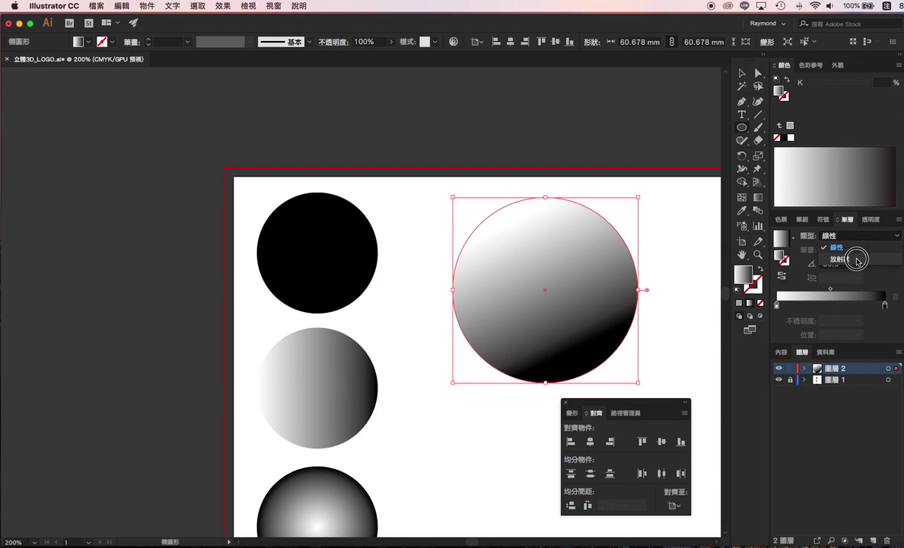
left_click(859, 251)
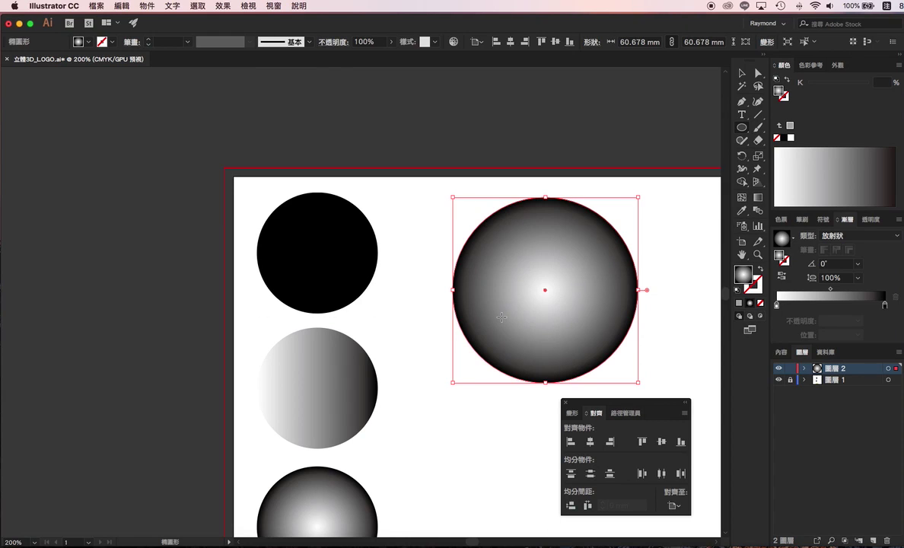
- Move the black gradient stop to about 8.38% for a small black centre
scroll(500, 317, "up", 5)
scroll(504, 315, "down", 6)
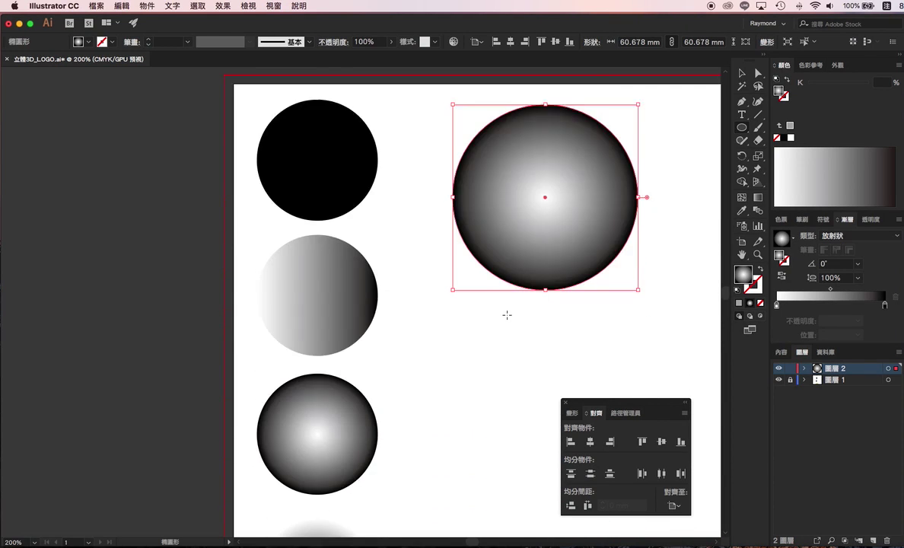
scroll(507, 314, "down", 10)
scroll(507, 312, "up", 4)
scroll(517, 304, "up", 3)
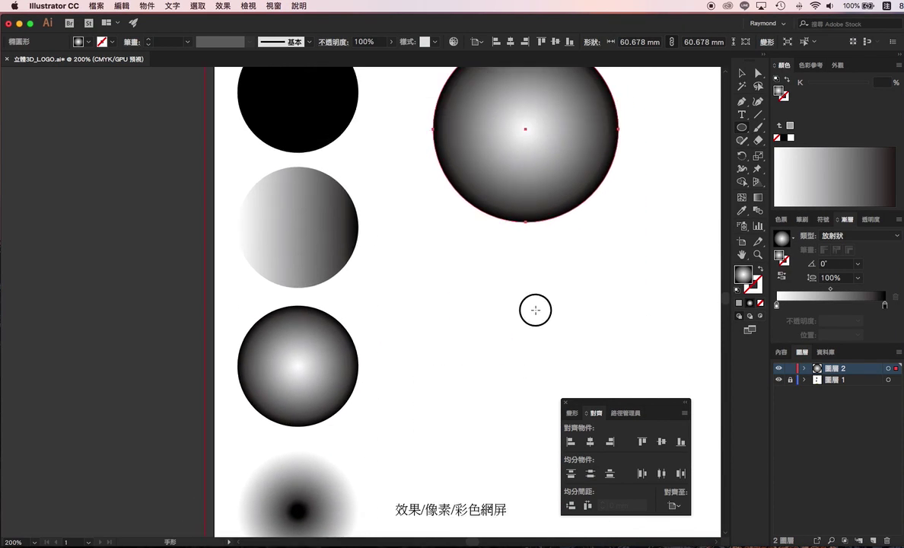
left_click(533, 252)
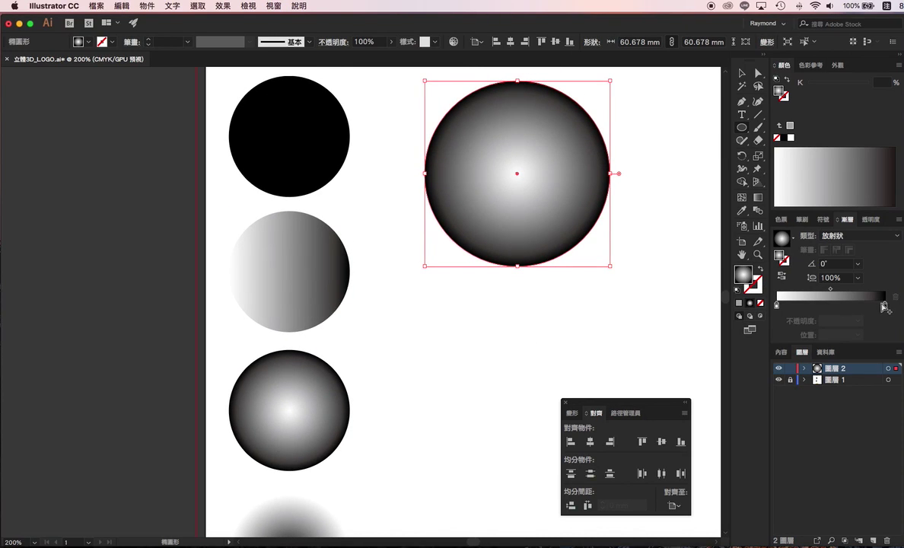
mouse_move(886, 308)
left_mouse_down()
mouse_move(819, 312)
mouse_move(881, 305)
left_mouse_up()
left_click_drag(817, 305, 785, 305)
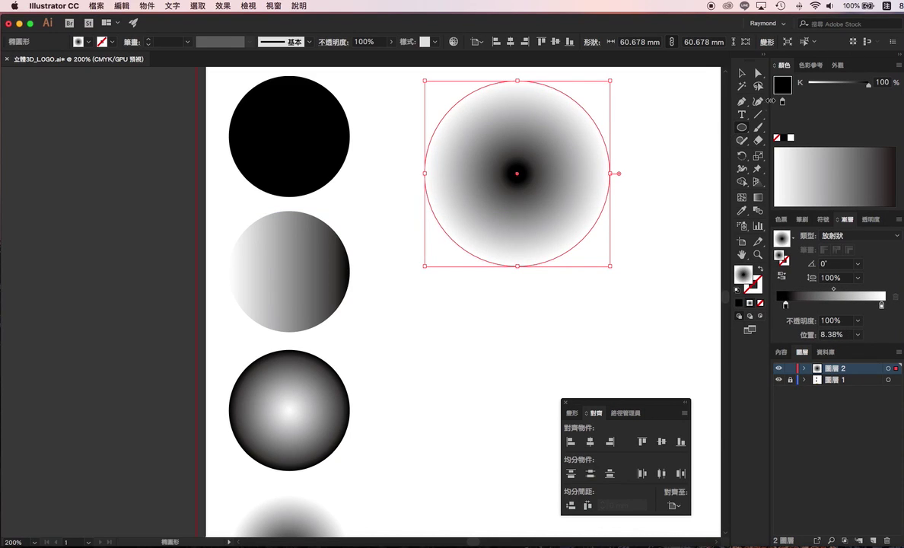
- Place the radial circle right of the 效果/像素/彩色網屏 caption and bring up Effect > Pixelate
left_click(744, 73)
scroll(557, 204, "up", 2)
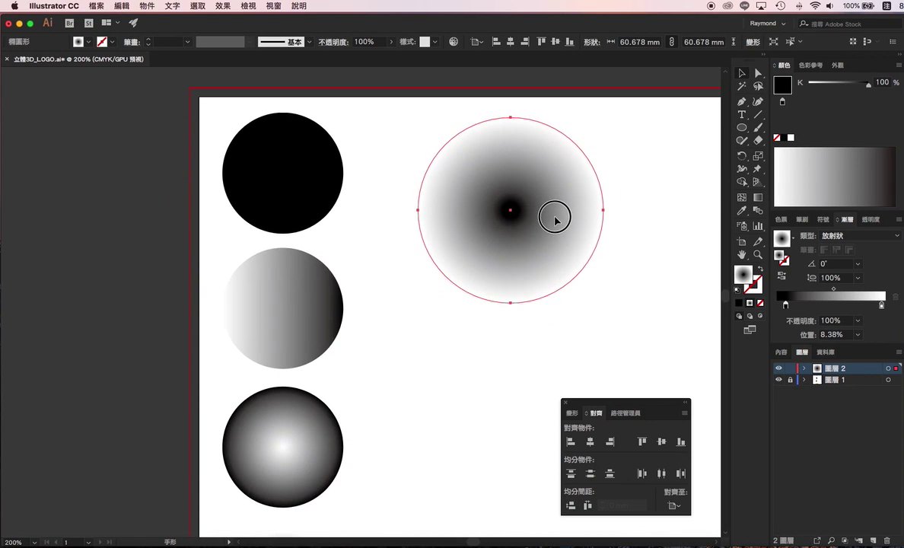
mouse_move(551, 210)
left_mouse_down()
mouse_move(618, 215)
mouse_move(661, 246)
left_mouse_up()
scroll(626, 263, "right", 5)
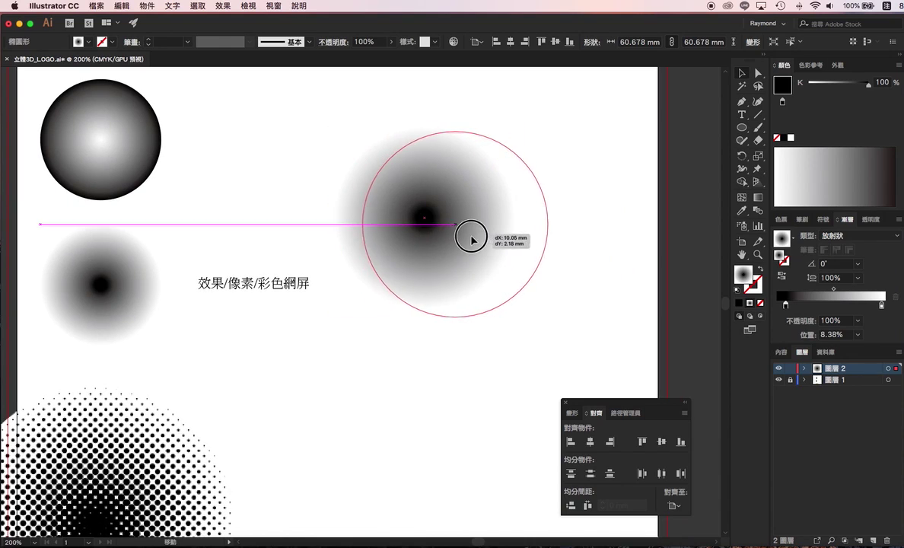
left_click_drag(428, 251, 458, 264)
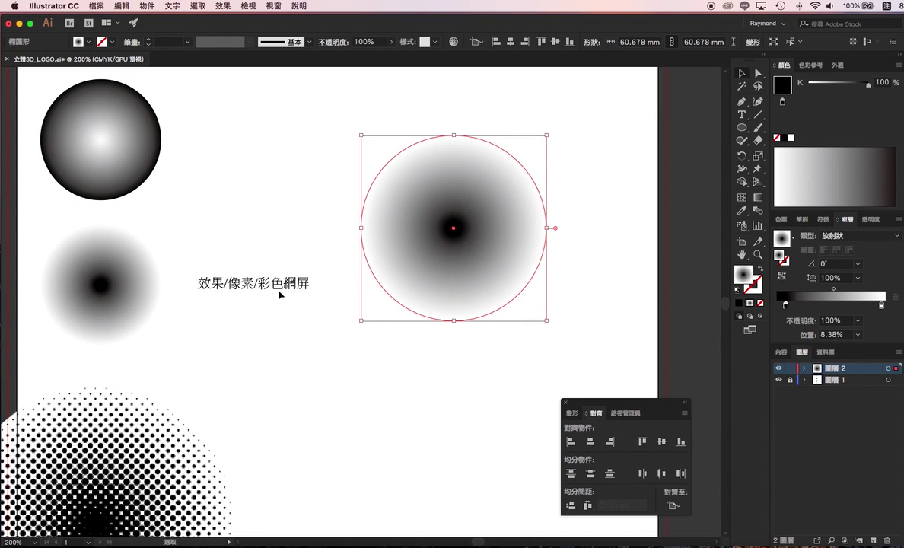
left_click(221, 6)
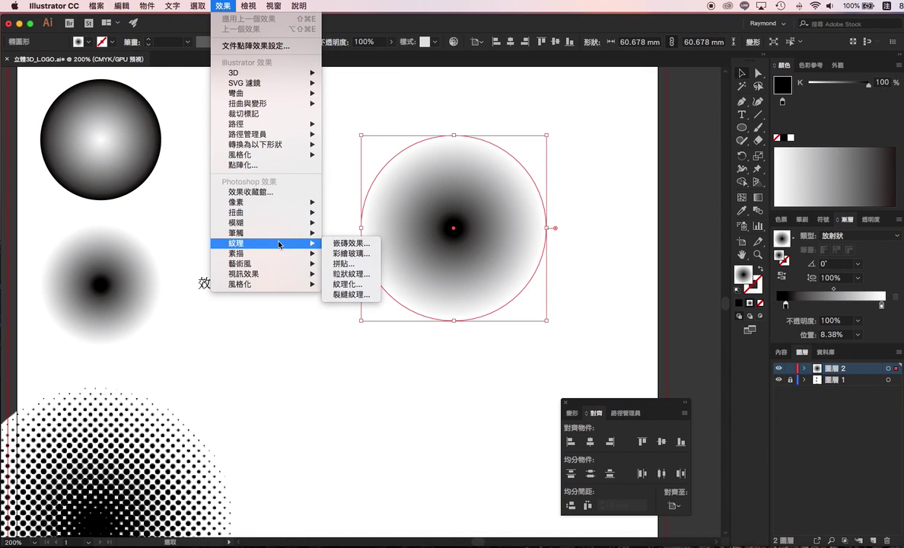
mouse_move(237, 202)
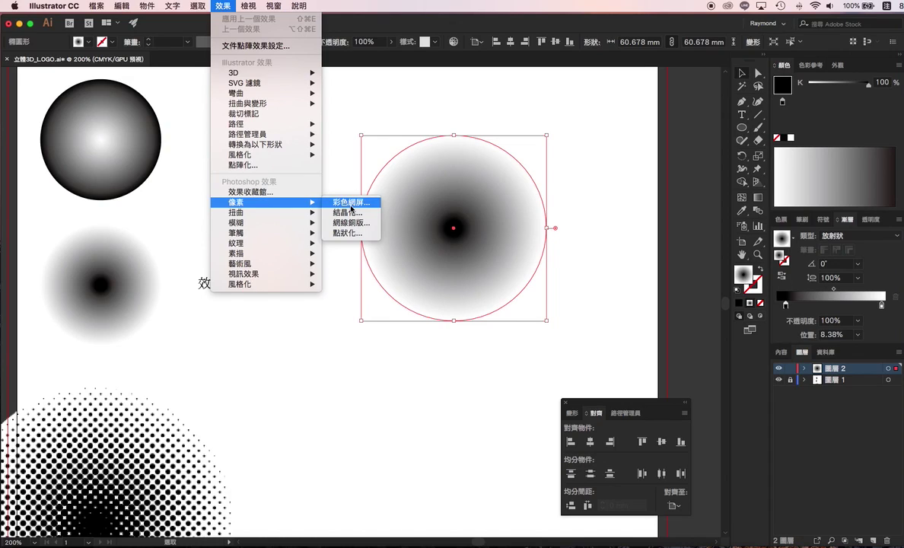
- Try Color Halftone with Max Radius 2.0 on the circle, then undo it
left_click(351, 205)
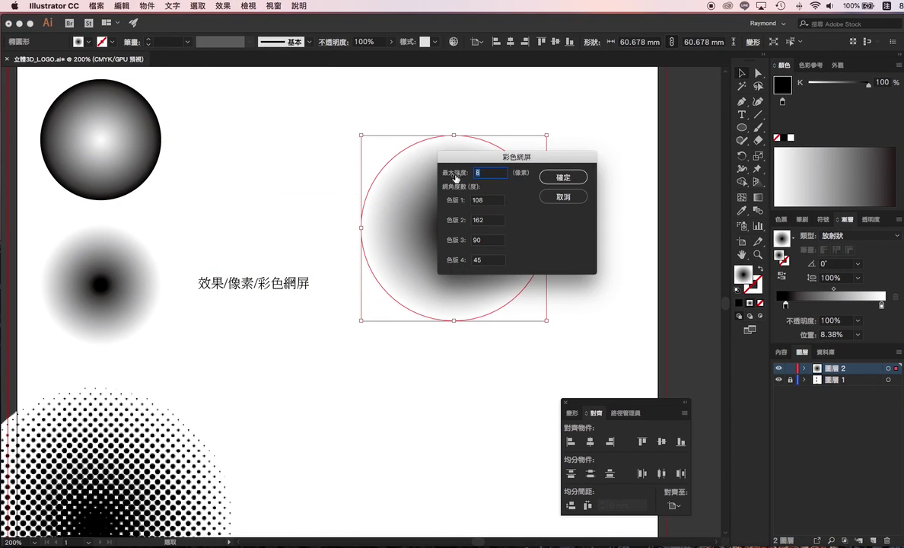
left_click_drag(498, 160, 640, 170)
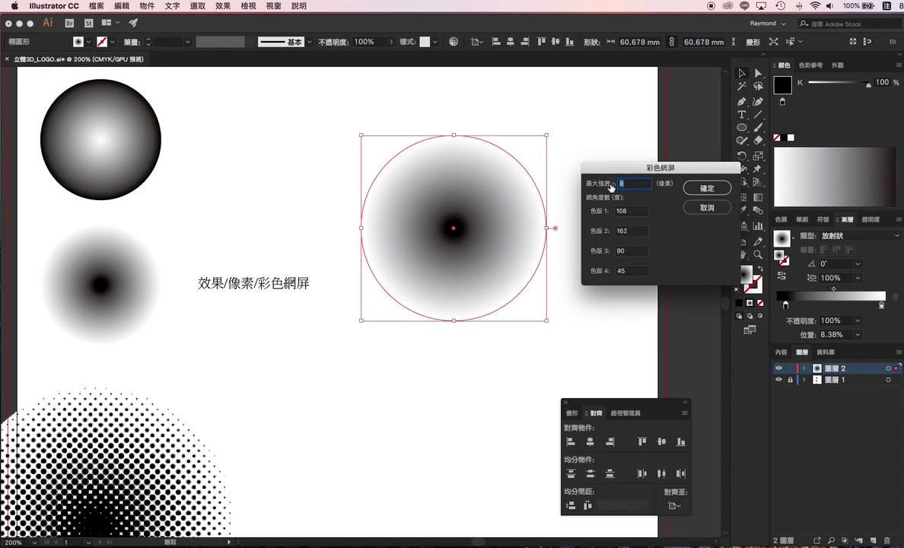
type("2.0")
left_click(697, 188)
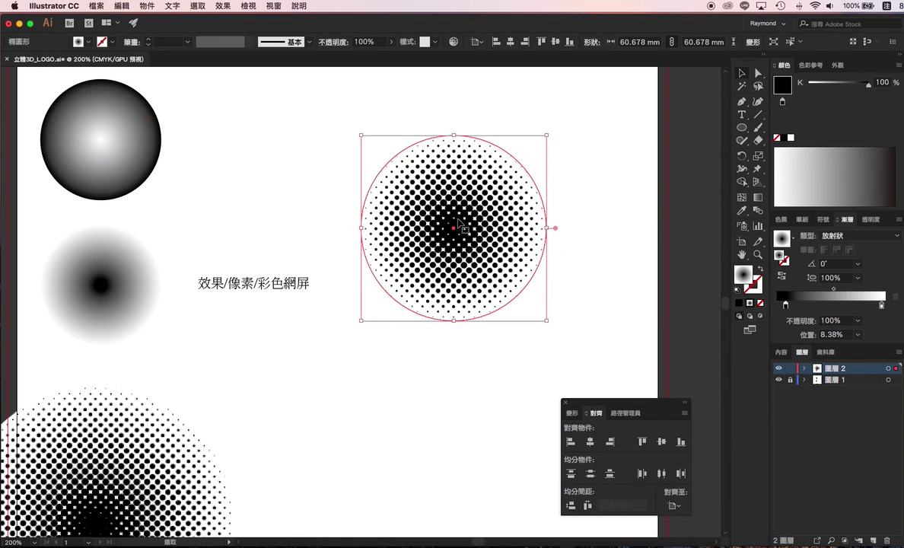
key("ctrl+z")
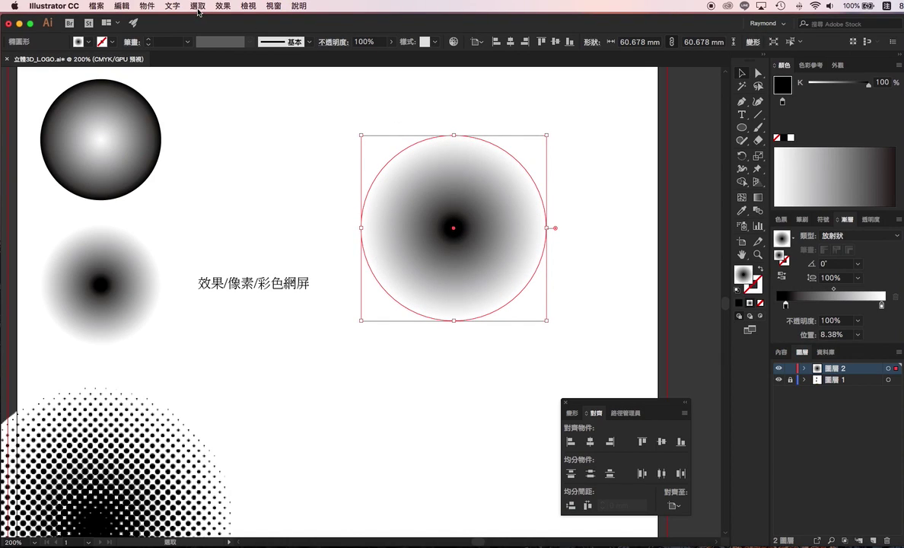
- Try Color Halftone again with Max Radius 4.0, then undo it
left_click(232, 8)
mouse_move(267, 212)
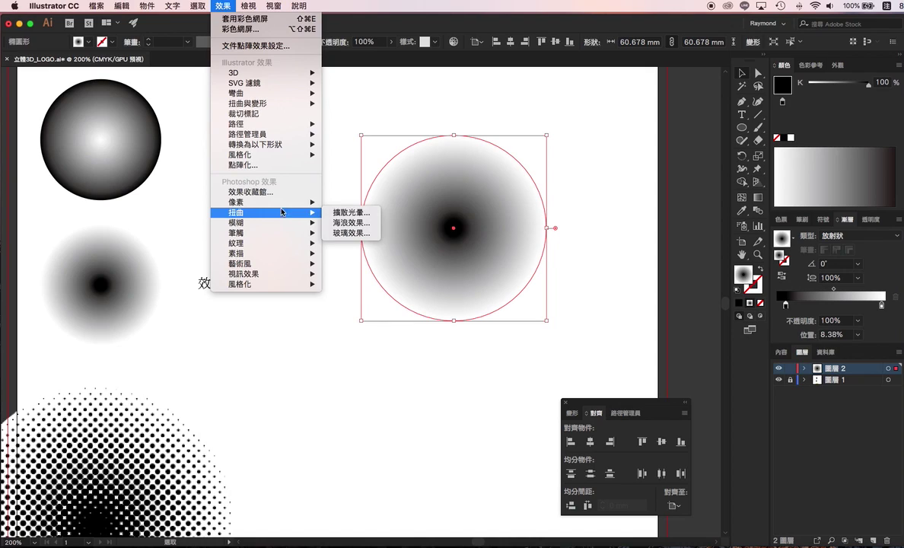
left_click(346, 202)
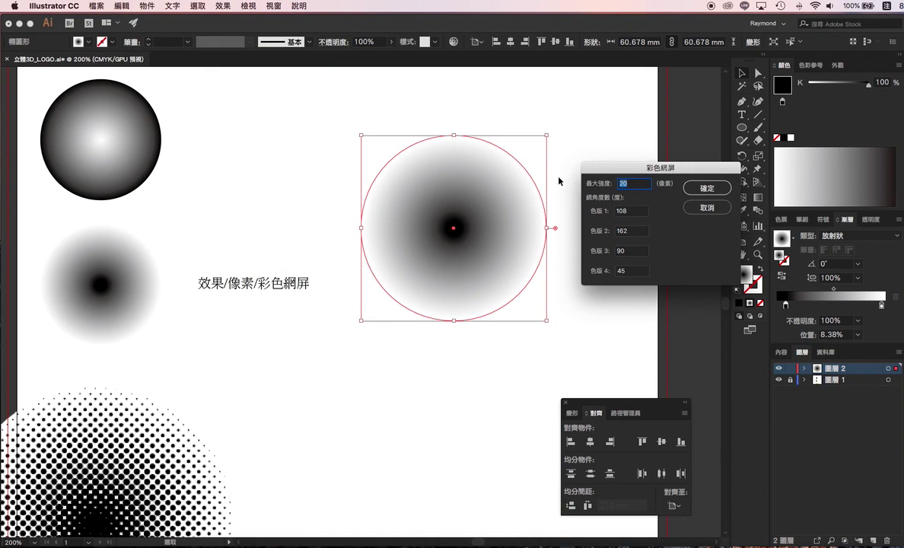
type("4.0")
left_click(705, 188)
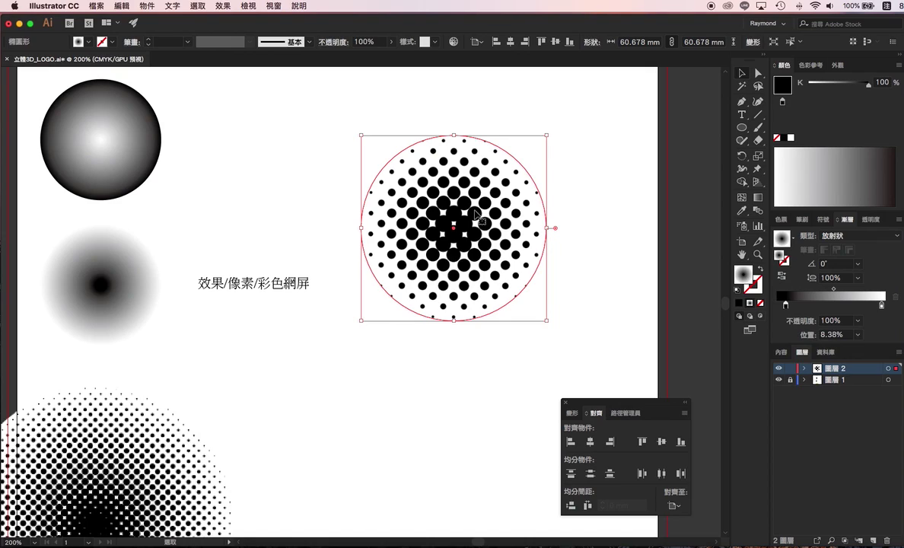
key("super+z")
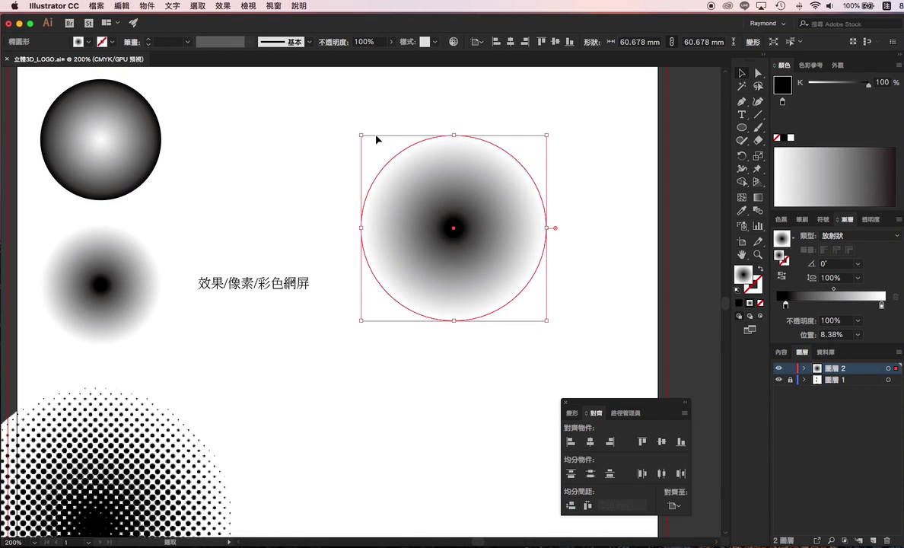
- Apply Color Halftone to the circle with Max Radius 3
left_click(219, 8)
mouse_move(258, 203)
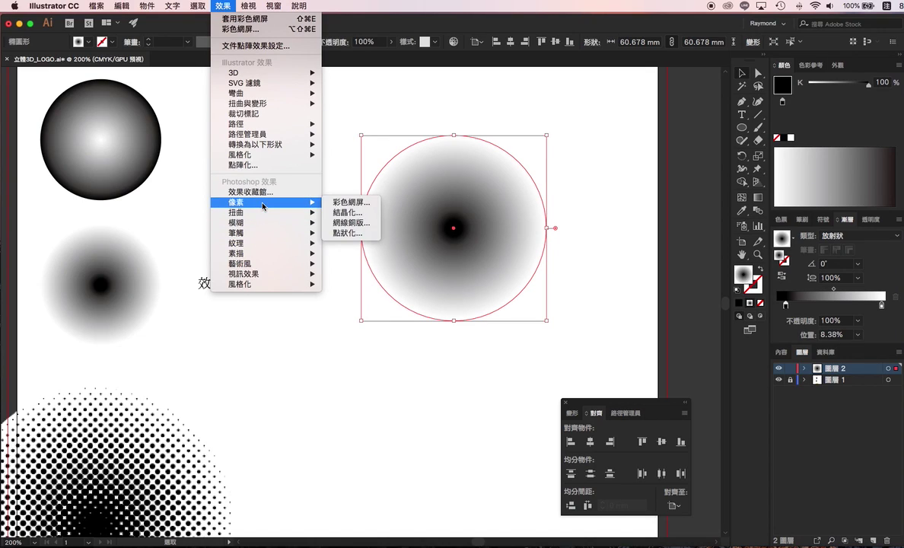
left_click(339, 203)
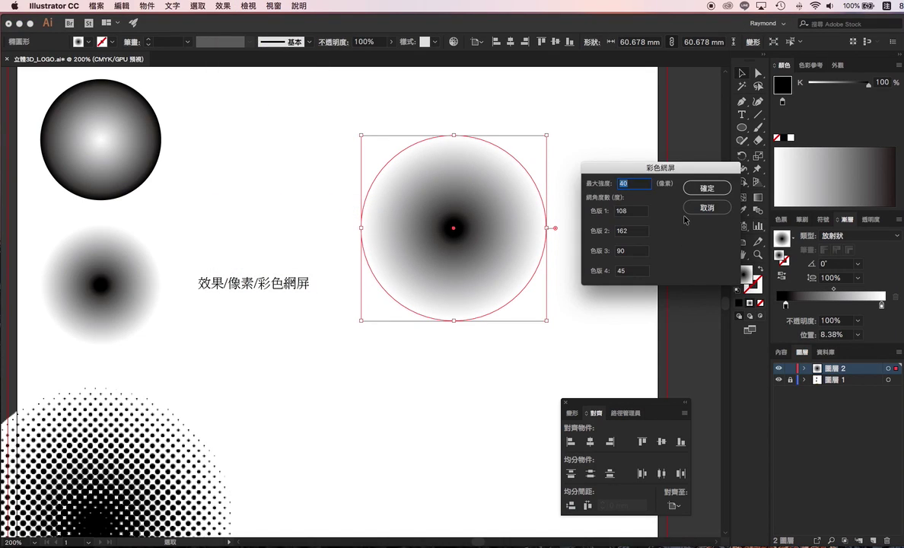
type("3")
left_click(707, 188)
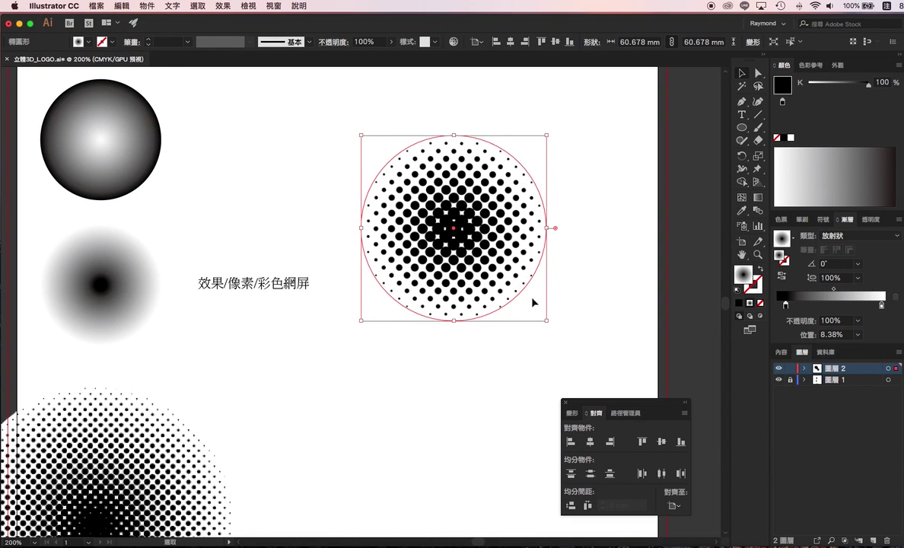
- Move the halftone circle left off the artboard
scroll(484, 267, "down", 2)
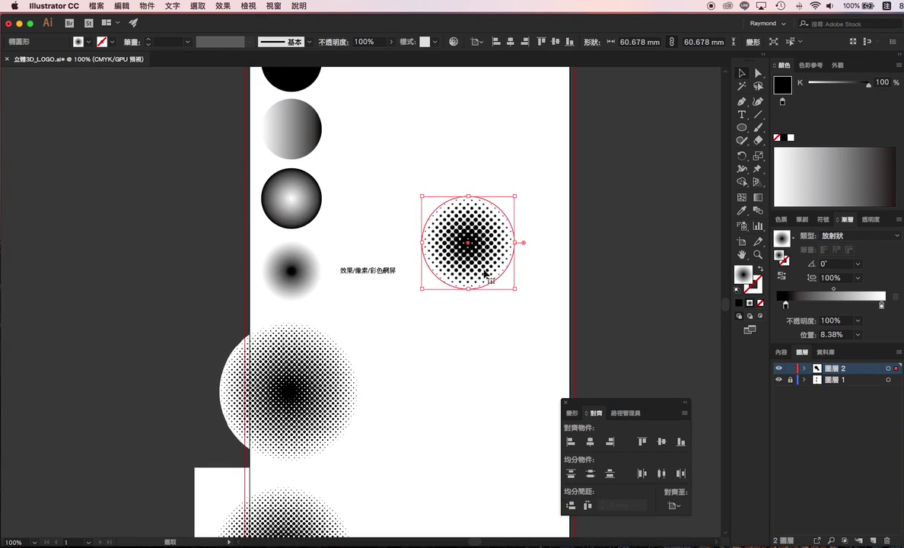
scroll(484, 273, "down", 3)
mouse_move(461, 181)
left_mouse_down()
mouse_move(480, 348)
mouse_move(526, 261)
mouse_move(148, 293)
left_mouse_up()
left_click_drag(140, 233, 272, 239)
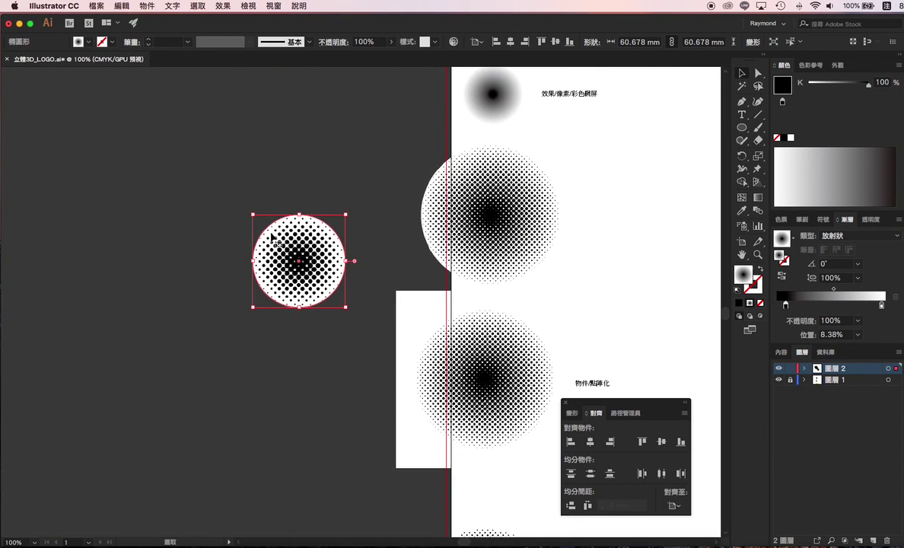
scroll(305, 267, "up", 2)
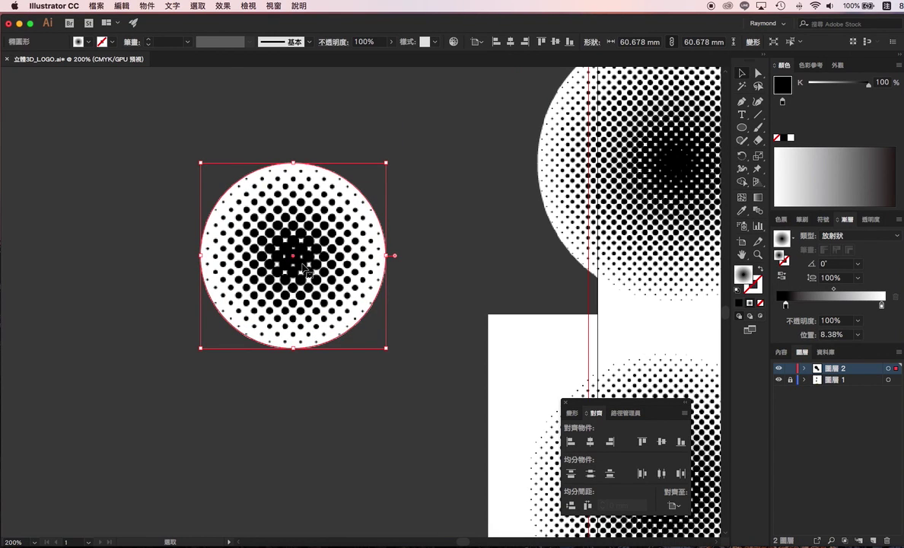
- Rasterize the halftone circle as CMYK at 300 ppi with a transparent background
left_click(147, 7)
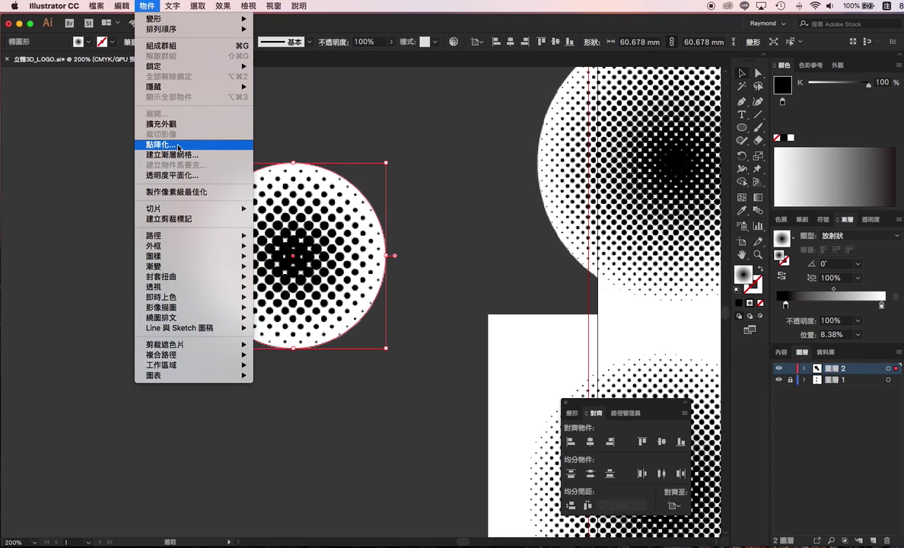
left_click(178, 145)
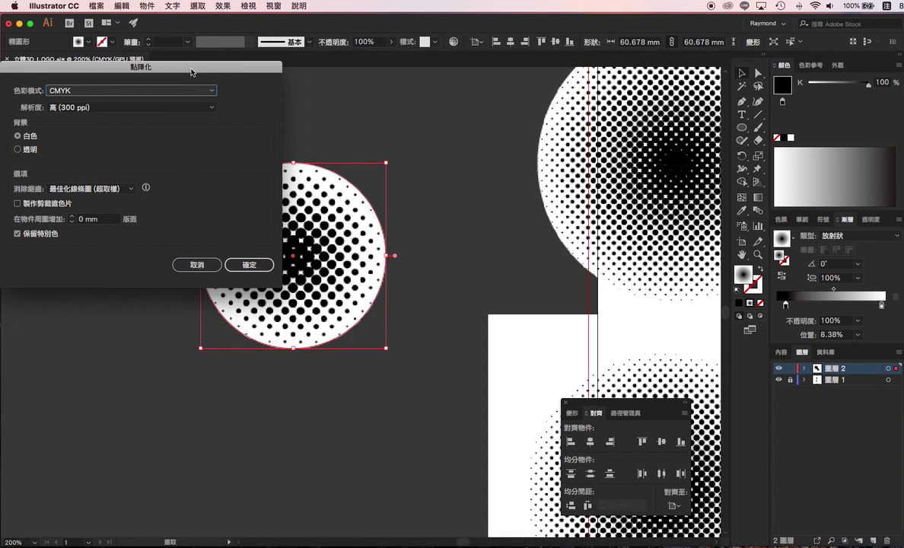
left_click(30, 150)
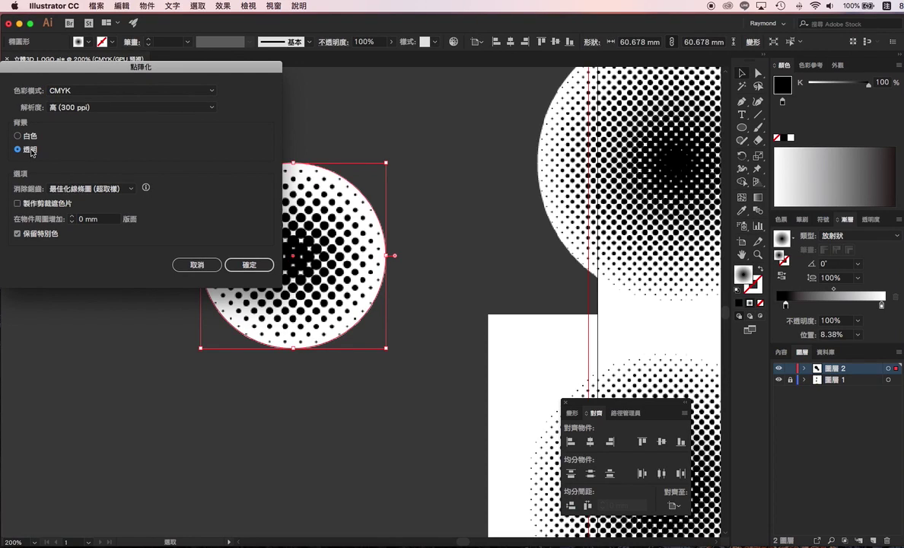
left_click(30, 136)
left_click(29, 150)
left_click(250, 265)
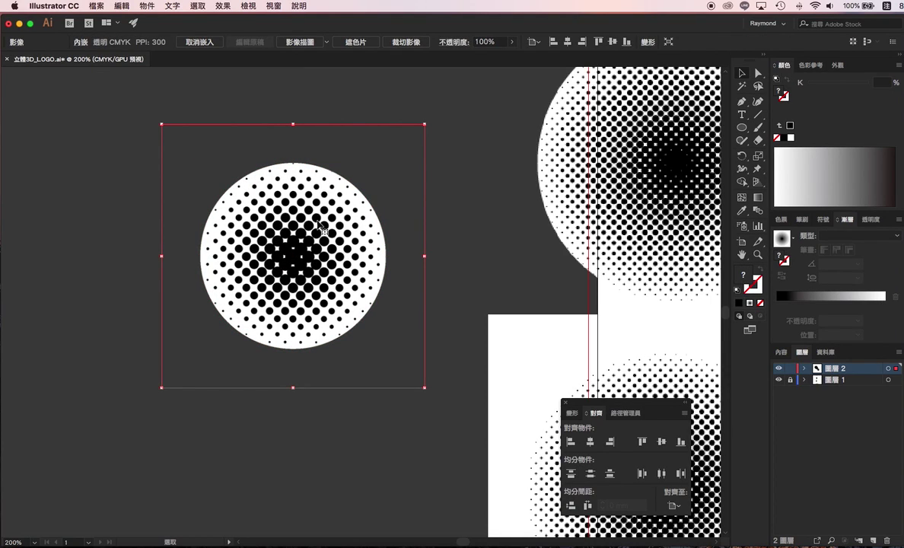
- Image Trace and expand the raster, ungroup the dots, and make a compound path with Cmd+8
left_click(304, 46)
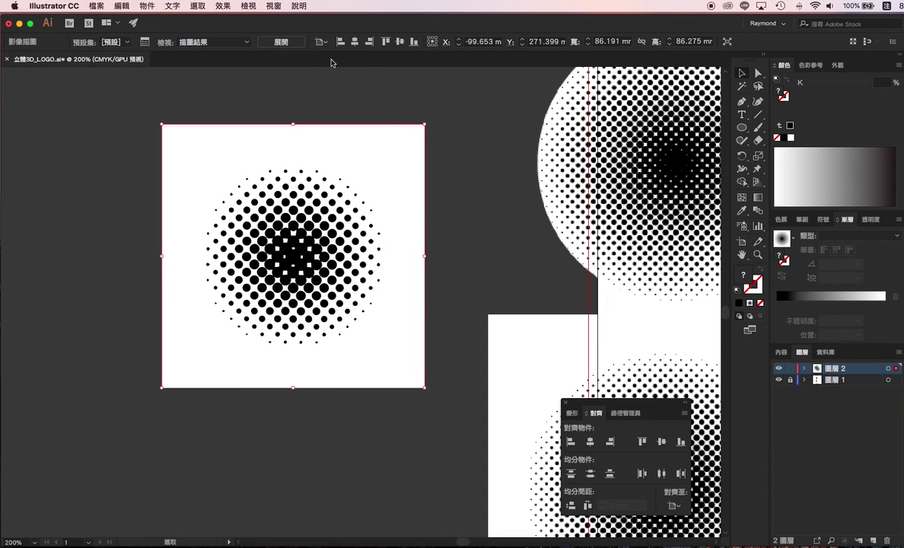
left_click(283, 42)
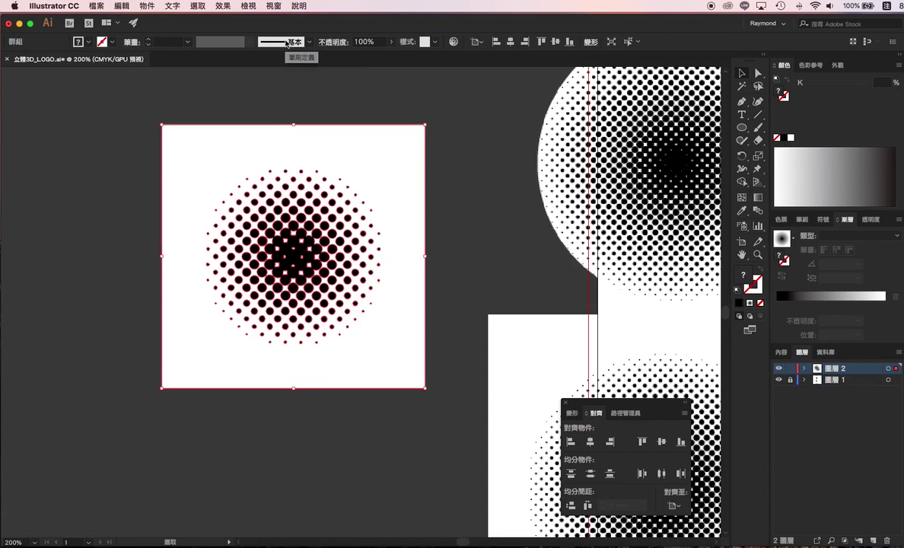
right_click(344, 131)
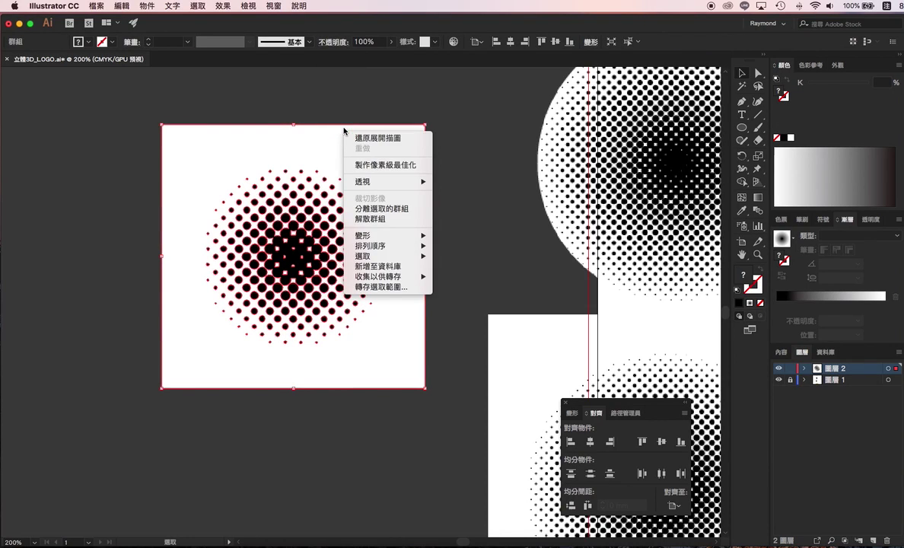
left_click(369, 218)
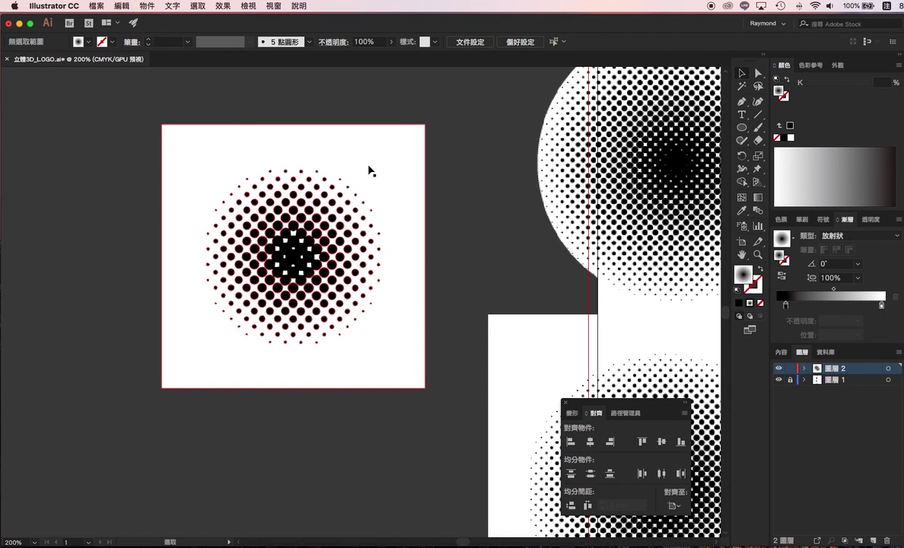
key("ctrl+8")
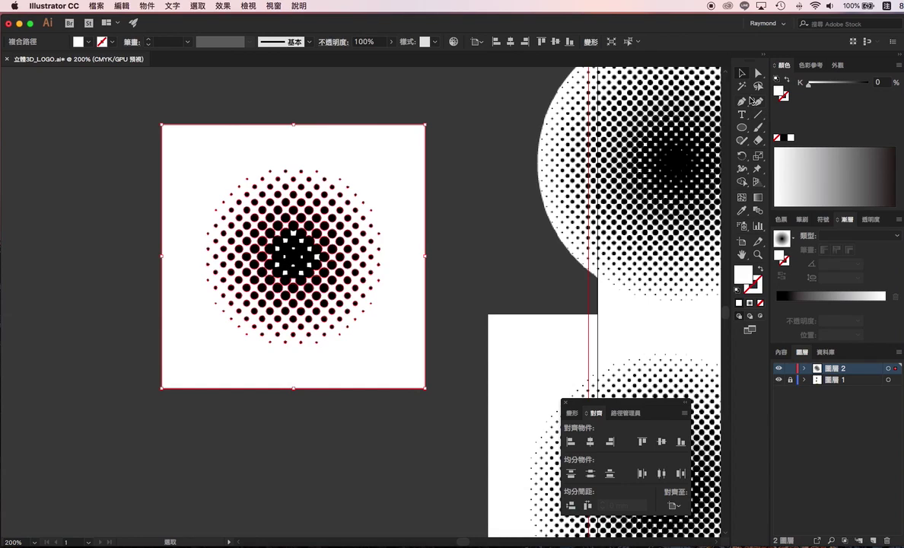
- Undo the compound path and remove the white square behind the traced dots
left_click(742, 86)
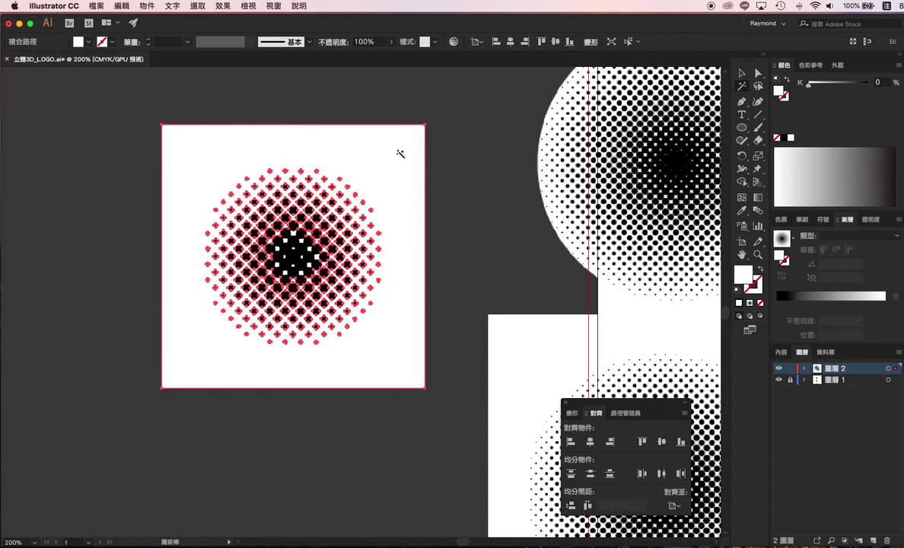
key("ctrl+z")
key("ctrl+z")
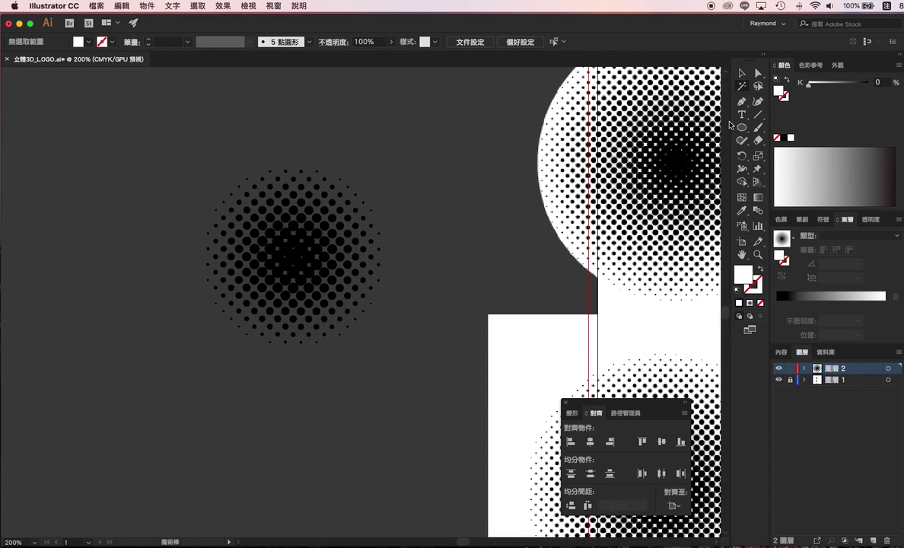
left_click(742, 72)
left_click_drag(182, 125, 422, 386)
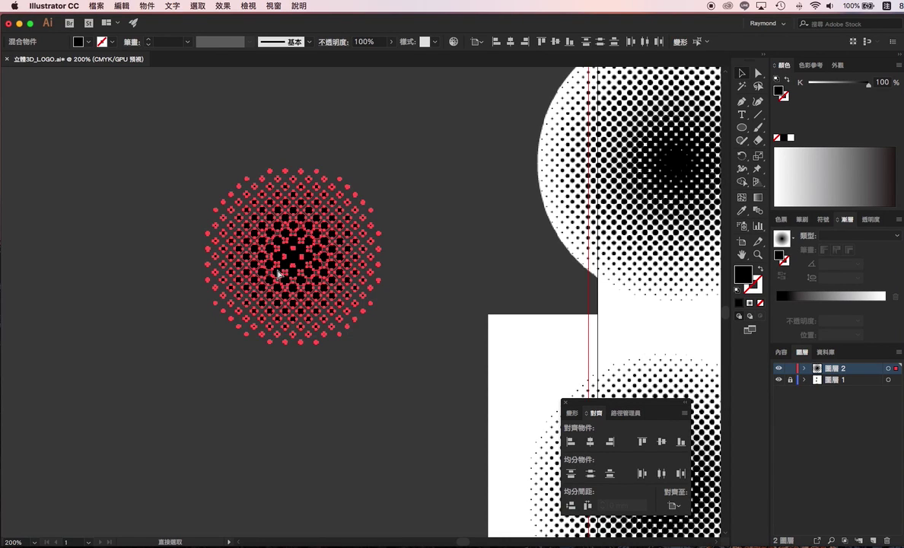
left_click(372, 222)
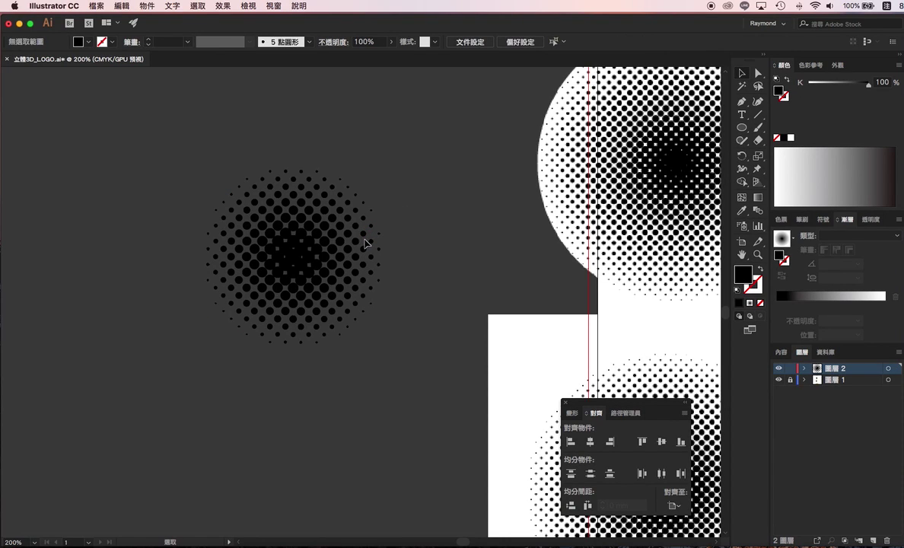
- Move the halftone dot circle further down and bring it fully into view
scroll(366, 243, "up", 1)
scroll(365, 244, "down", 5)
left_click_drag(364, 244, 344, 415)
scroll(337, 378, "down", 2)
scroll(337, 378, "up", 1)
scroll(339, 374, "up", 3)
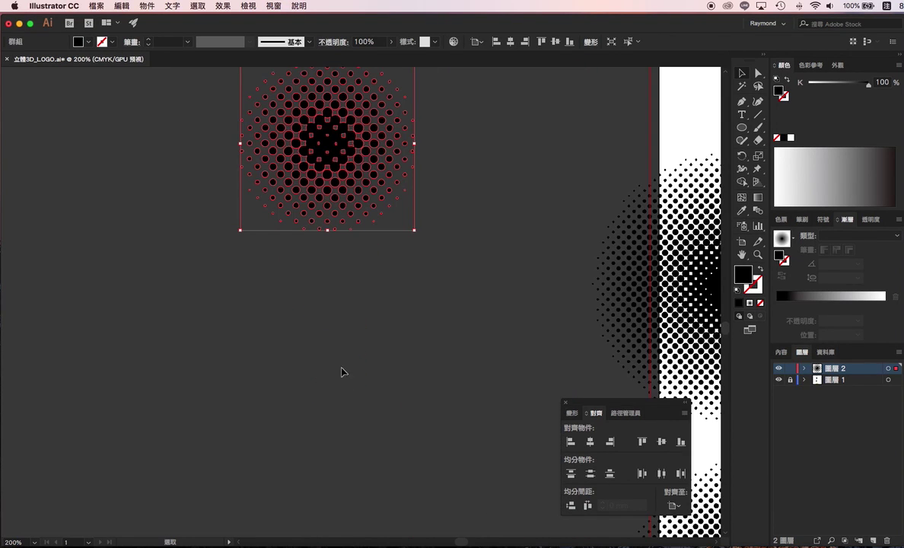
left_click_drag(343, 372, 309, 162)
- Draw a large black circle on the left and check the smart guides setting
left_click(739, 130)
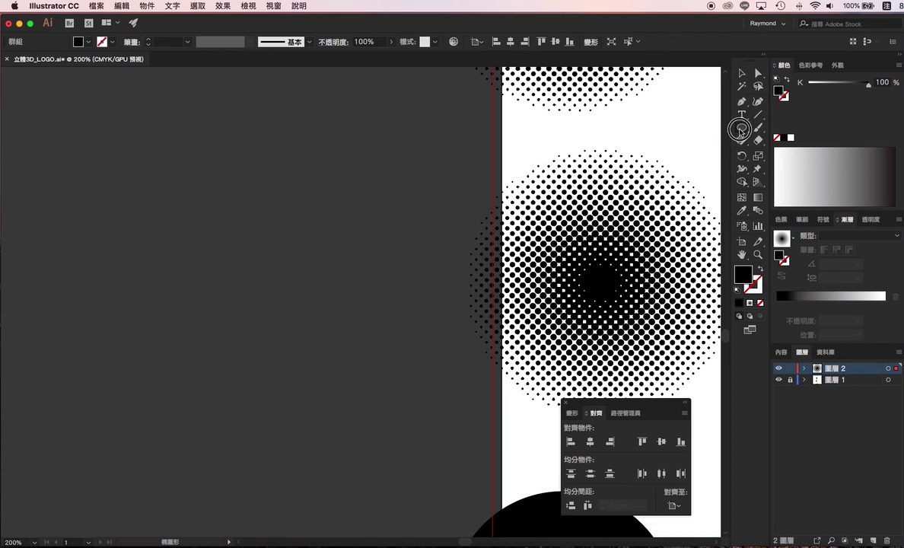
left_click_drag(105, 112, 422, 399)
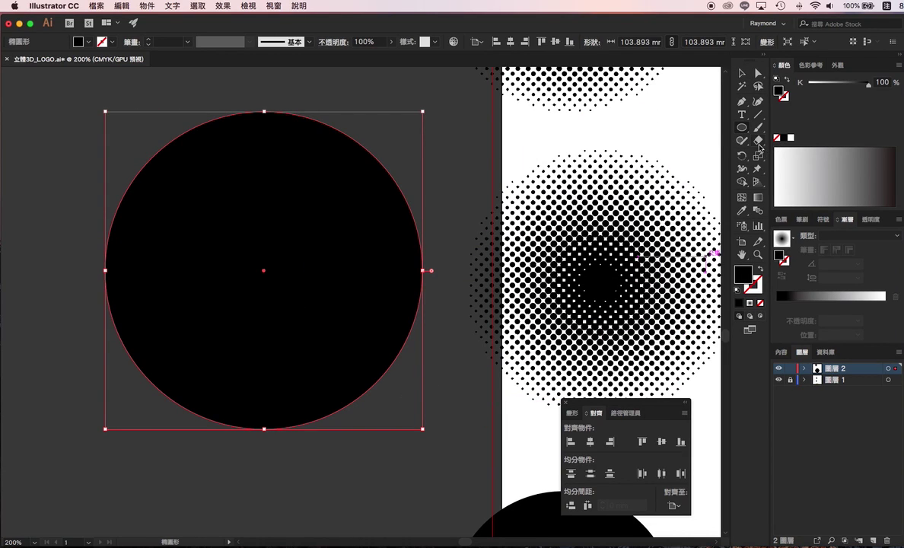
left_click(759, 144)
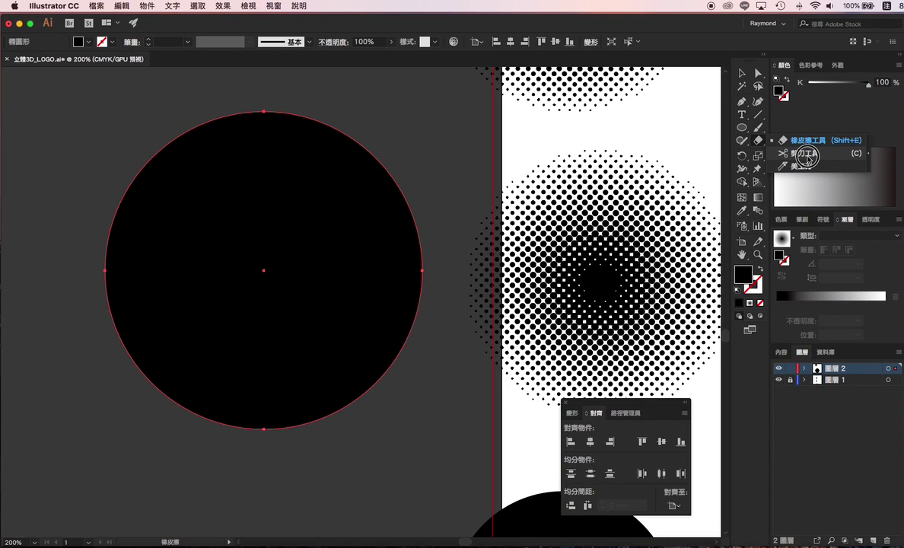
left_click(807, 156)
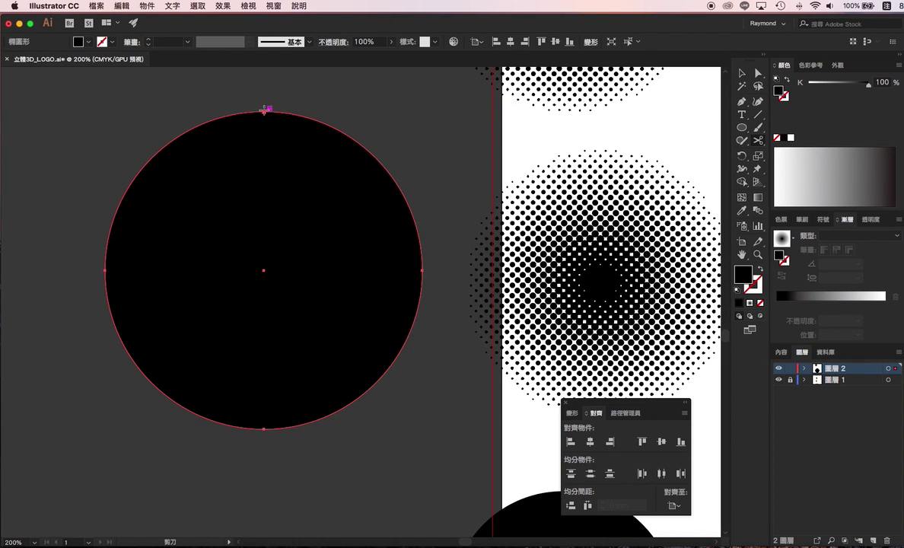
left_click(226, 6)
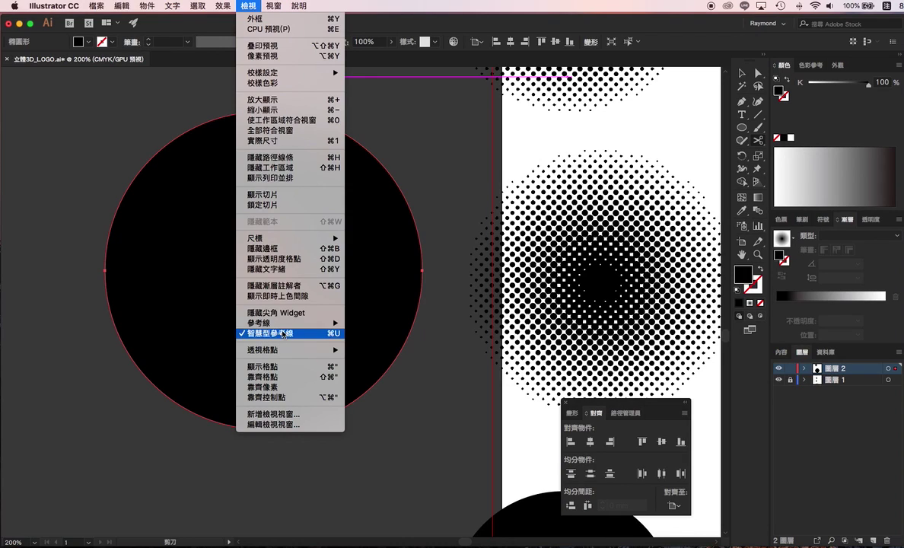
left_click(512, 89)
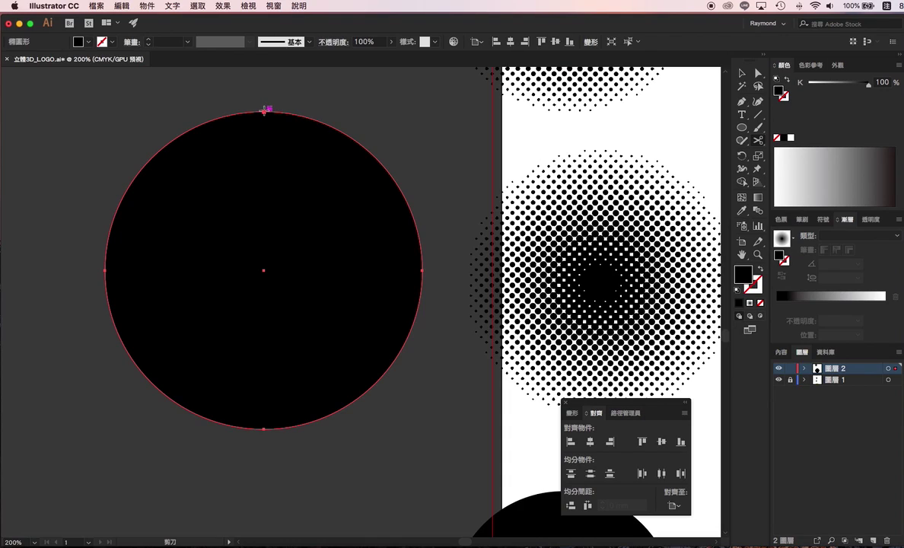
- Cut the circle at its top and bottom points with Scissors and delete the left half
left_click(264, 111)
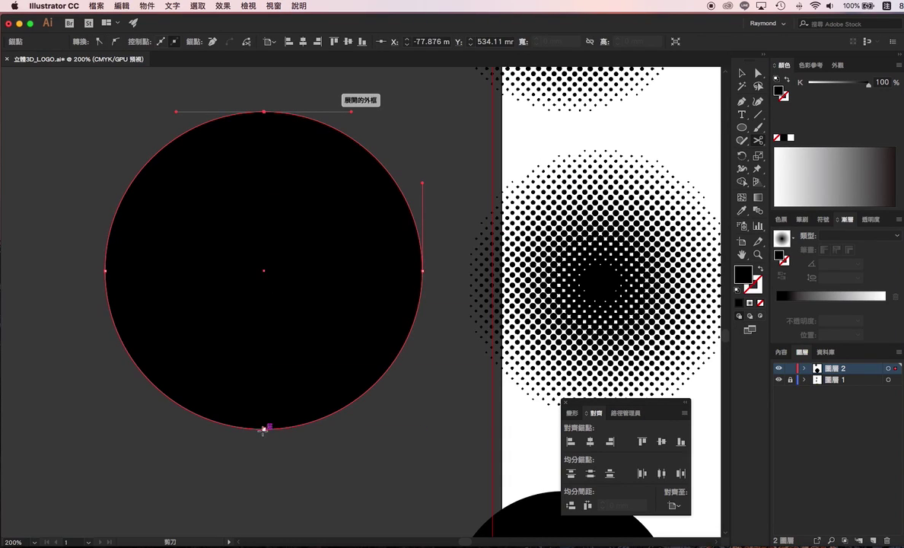
left_click(264, 428)
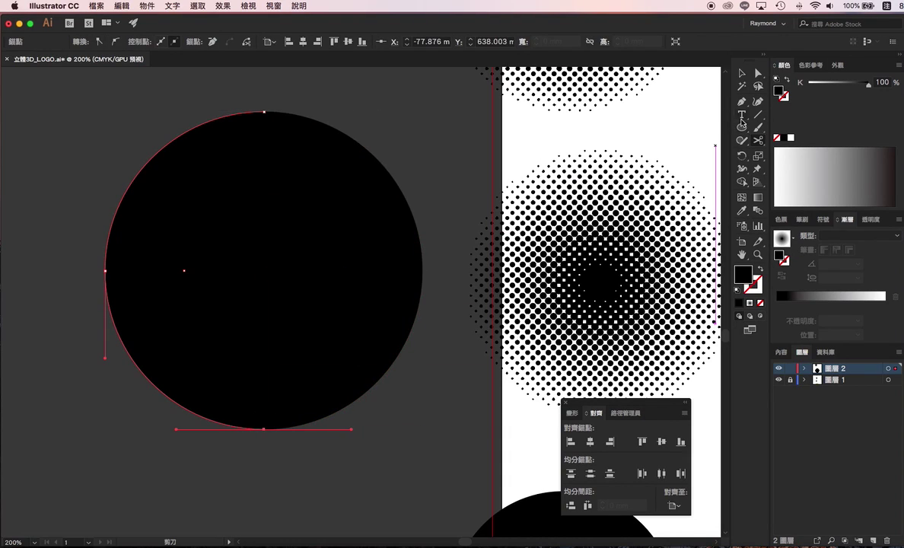
left_click(742, 75)
left_click_drag(228, 199, 149, 201)
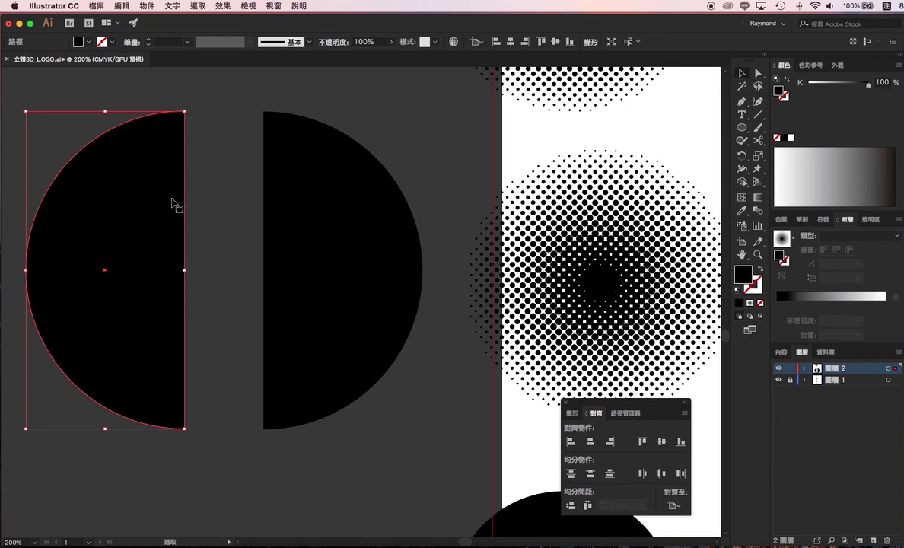
key("ctrl+shift+a")
left_click(180, 188)
key("Delete")
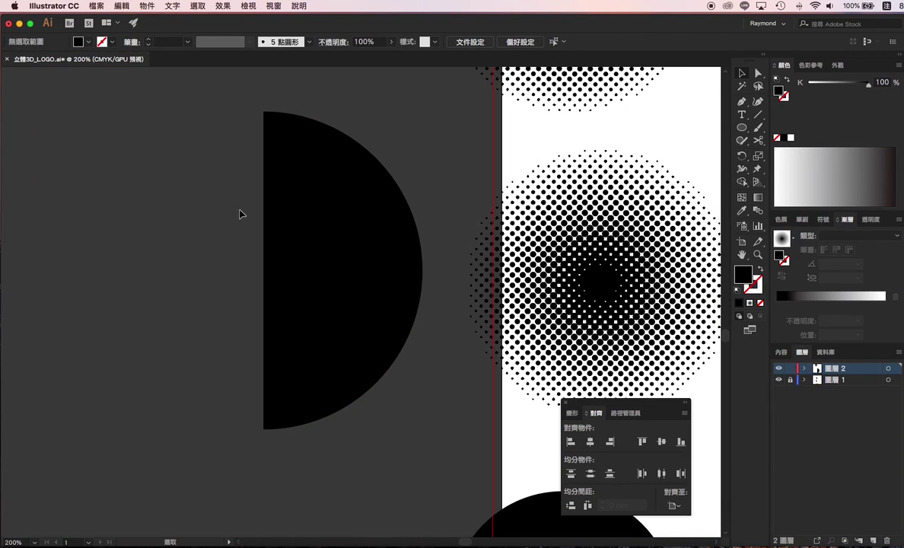
- Give the right half-circle no fill and a 1 pt white stroke
left_click(286, 186)
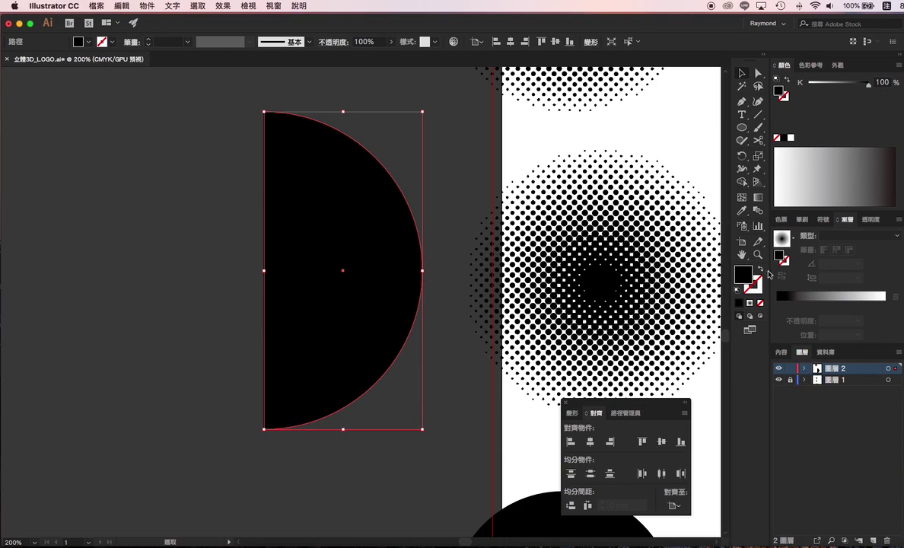
left_click(760, 268)
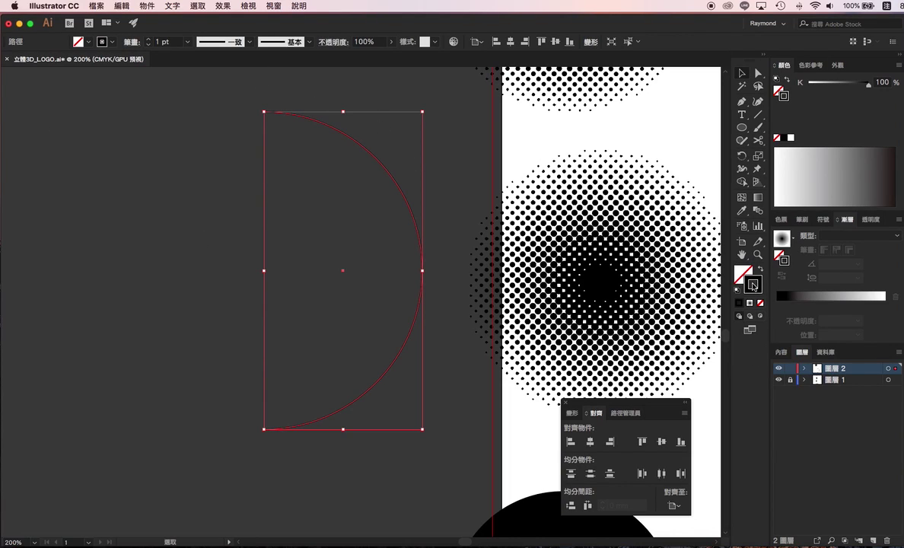
left_click(791, 137)
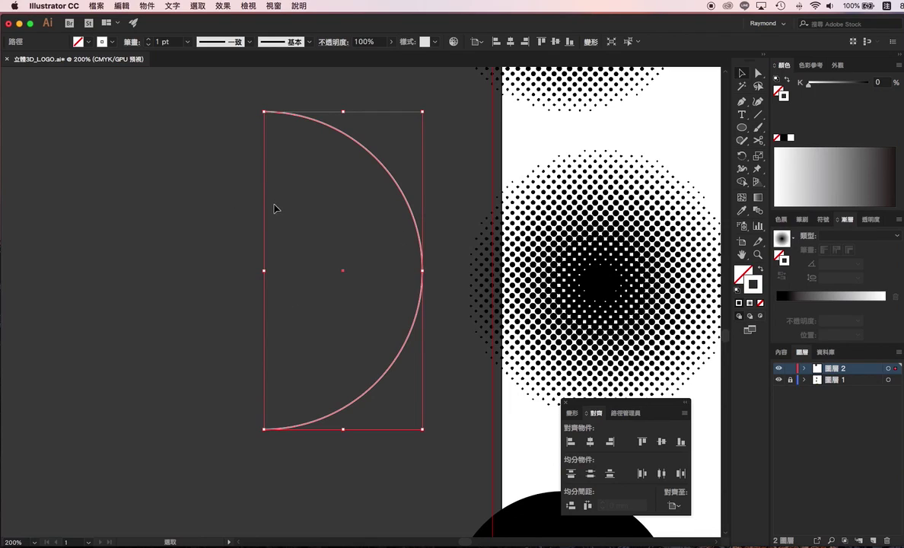
key("super+minus")
key("super+minus")
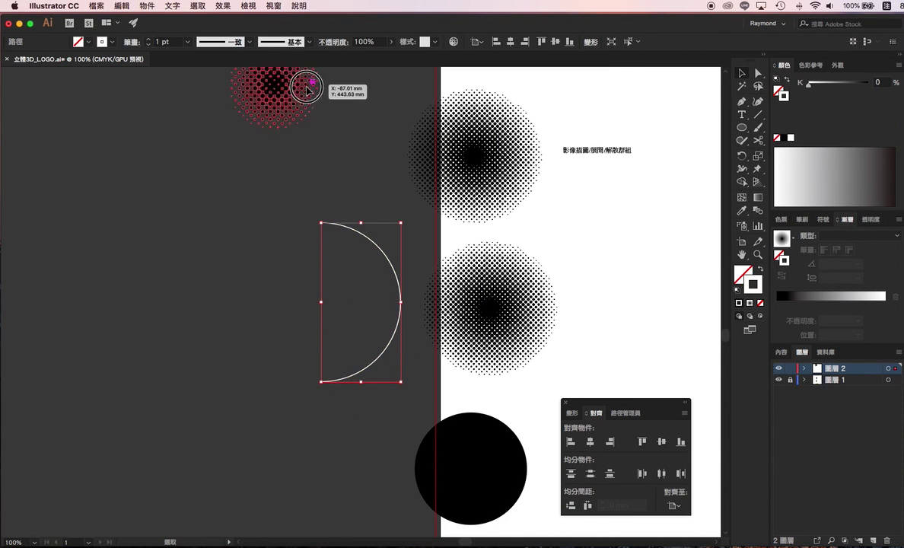
- Drag the halftone dots into the Symbols panel as symbol '02' and place the instance above the arc
left_click_drag(271, 89, 236, 331)
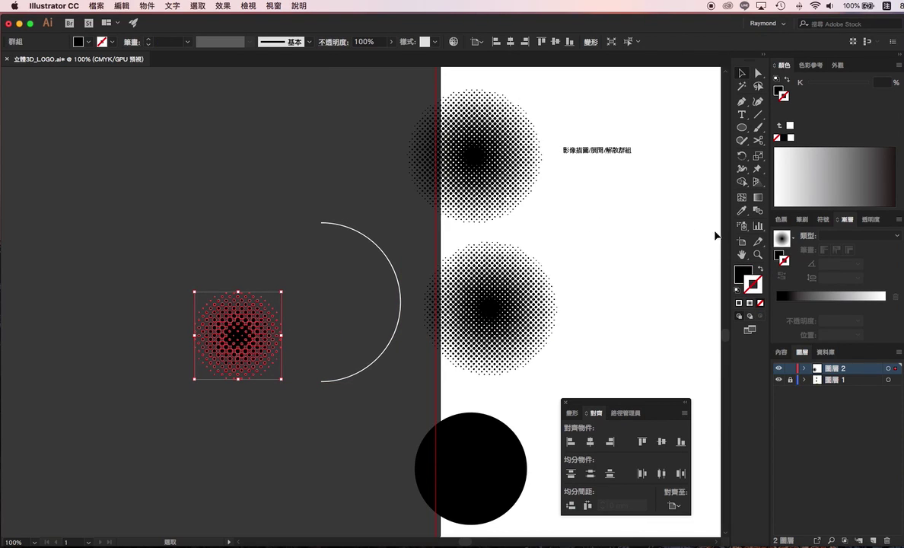
left_click(272, 5)
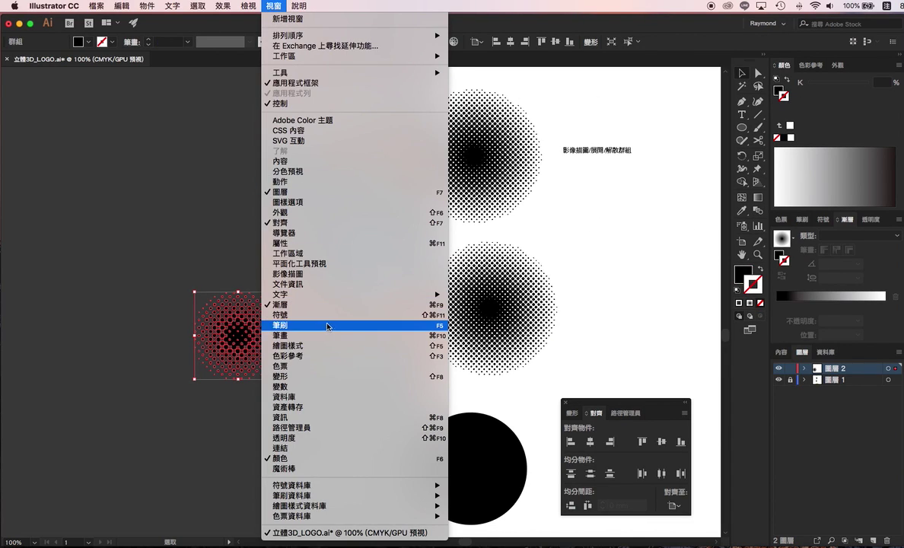
left_click(329, 315)
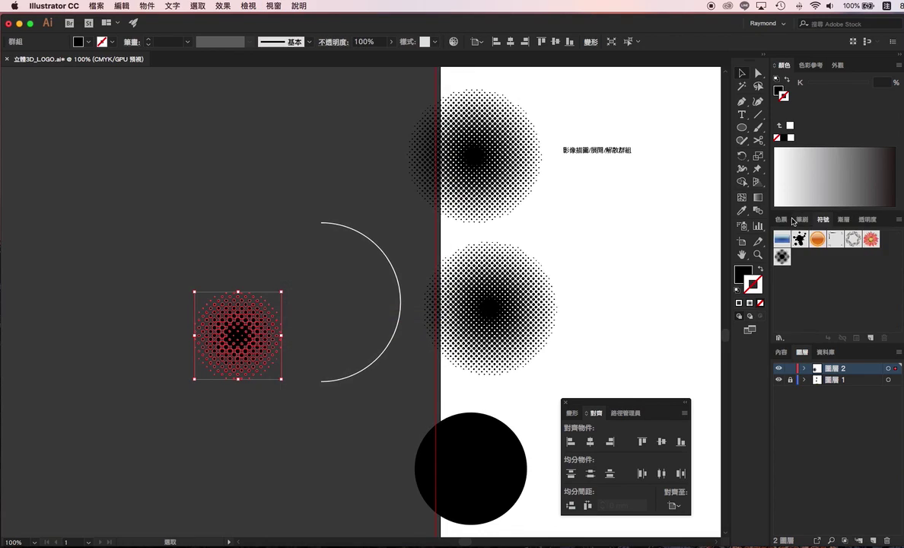
left_click_drag(238, 323, 822, 275)
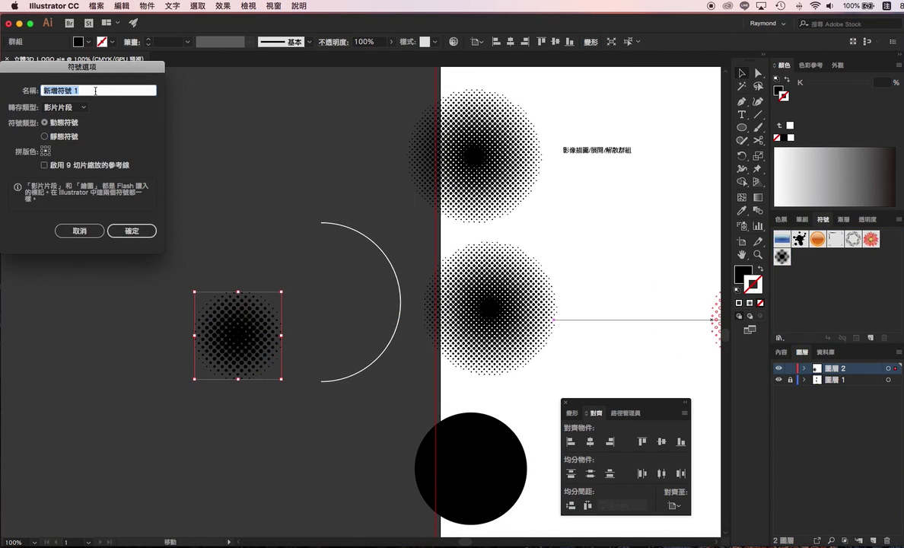
type("02")
left_click(131, 229)
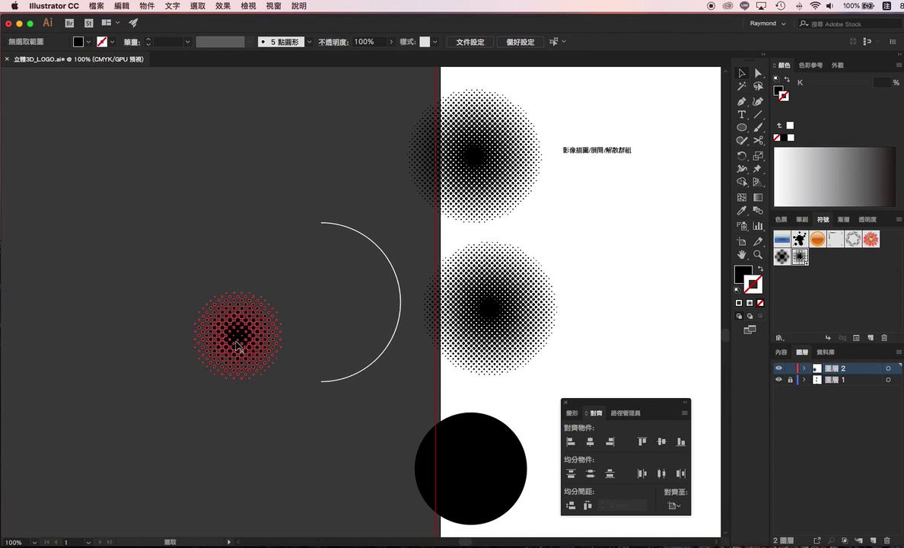
left_click_drag(244, 354, 280, 146)
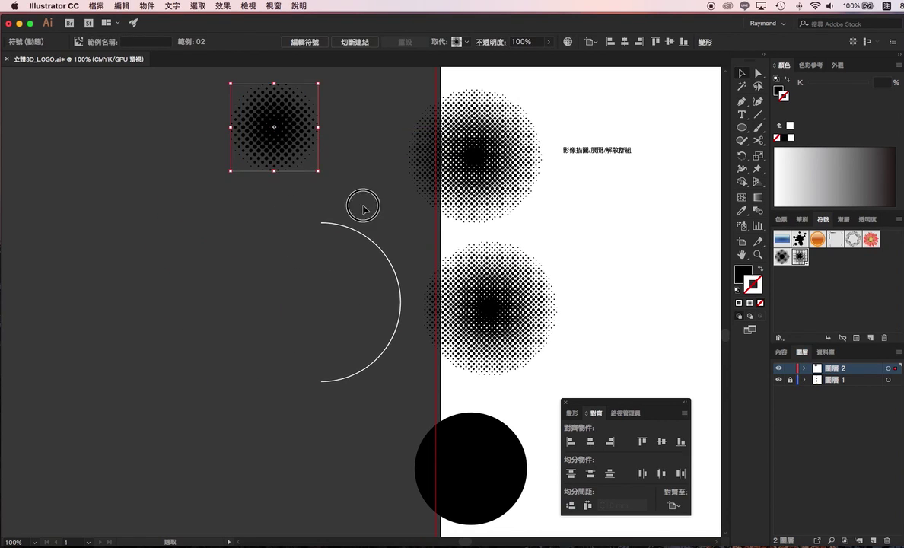
left_click(333, 224)
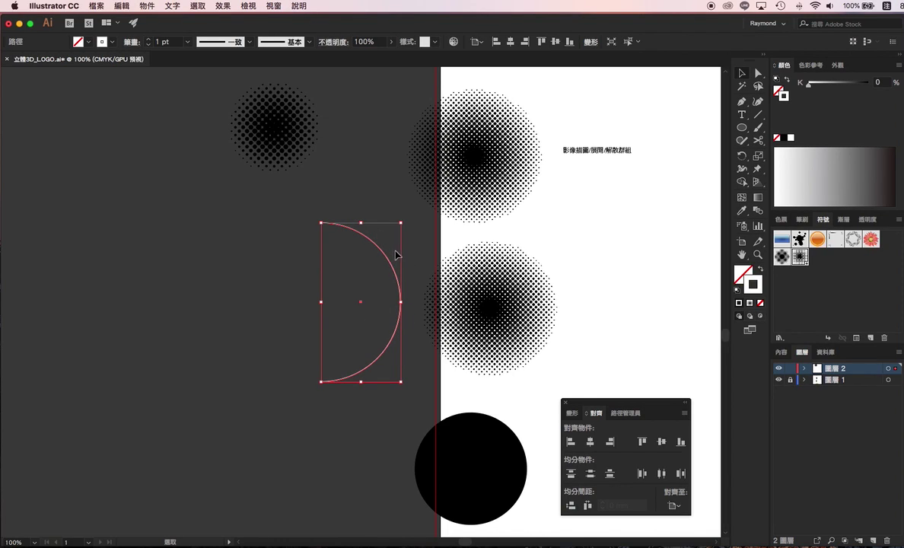
- Revolve the half-circle arc into a previewed white 3D sphere and bring up Map Art
left_click(222, 5)
mouse_move(259, 72)
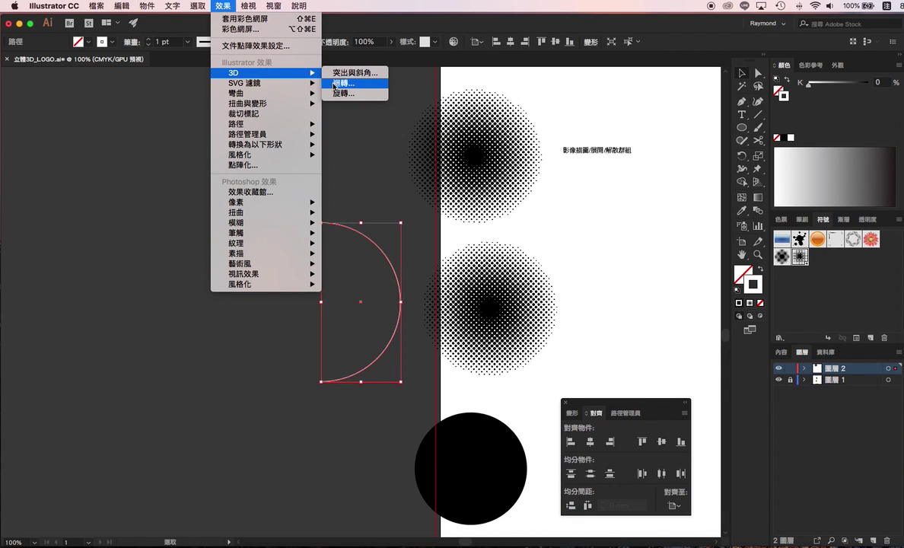
left_click(342, 84)
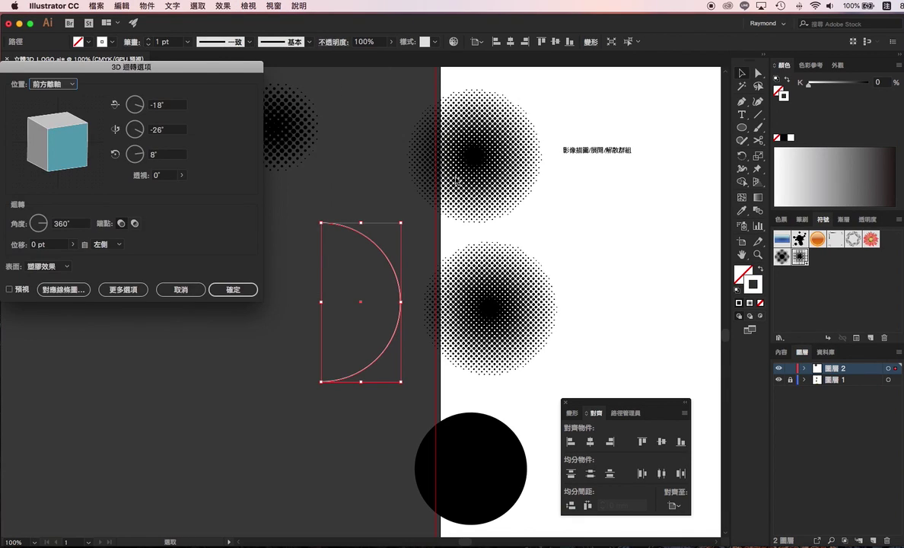
left_click_drag(186, 71, 209, 70)
left_click(39, 292)
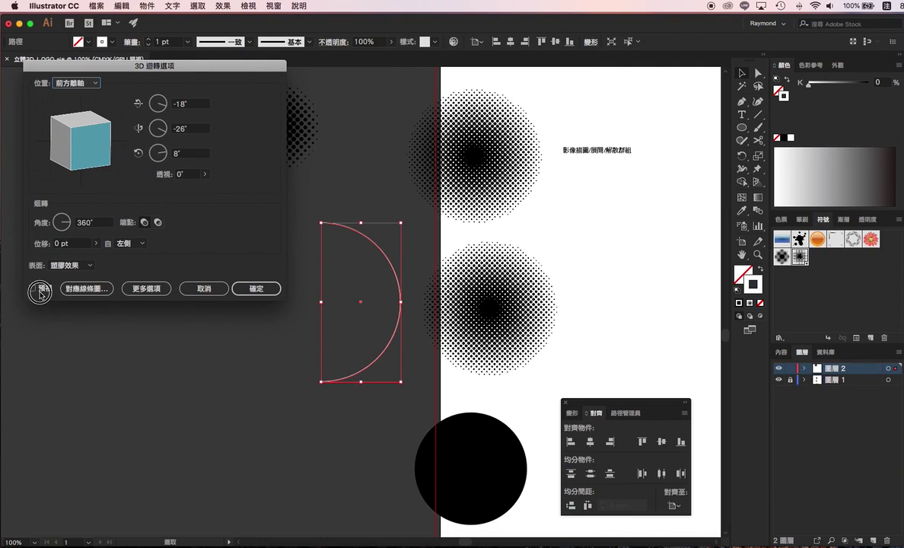
left_click(35, 290)
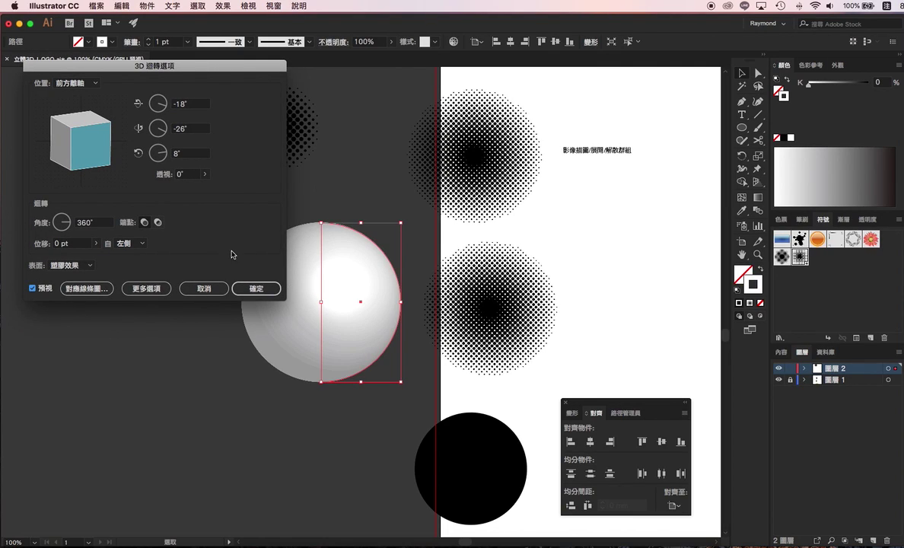
left_click(105, 290)
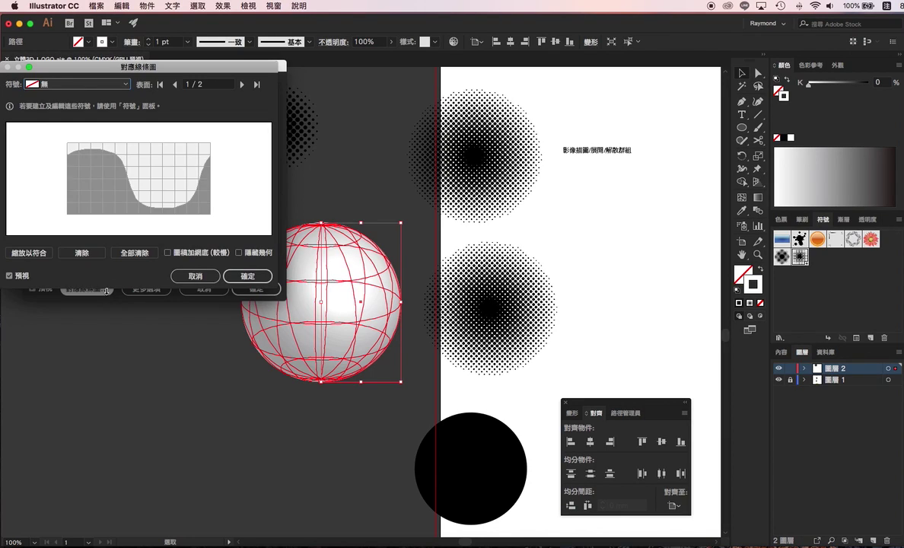
- Map halftone symbol 02 onto the sphere, scaled and positioned so its dots cover the right half
left_click(83, 87)
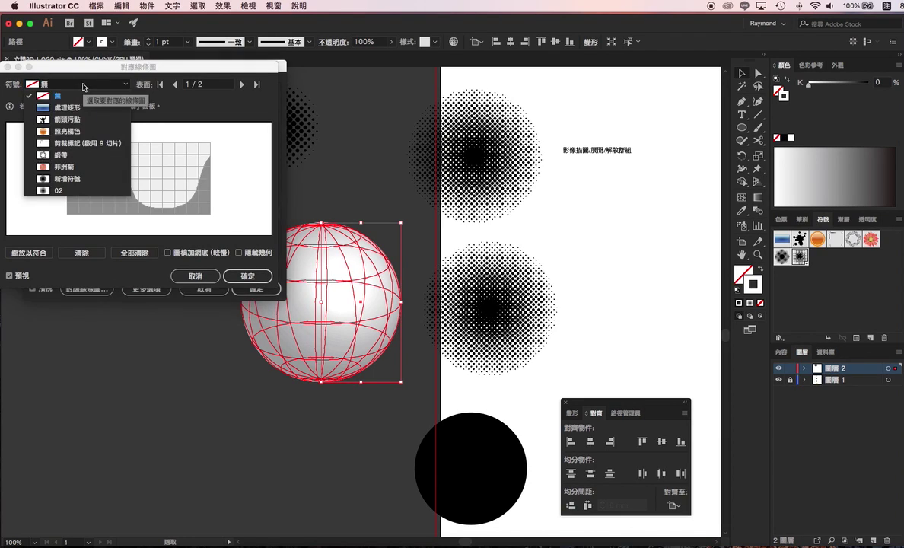
left_click(58, 192)
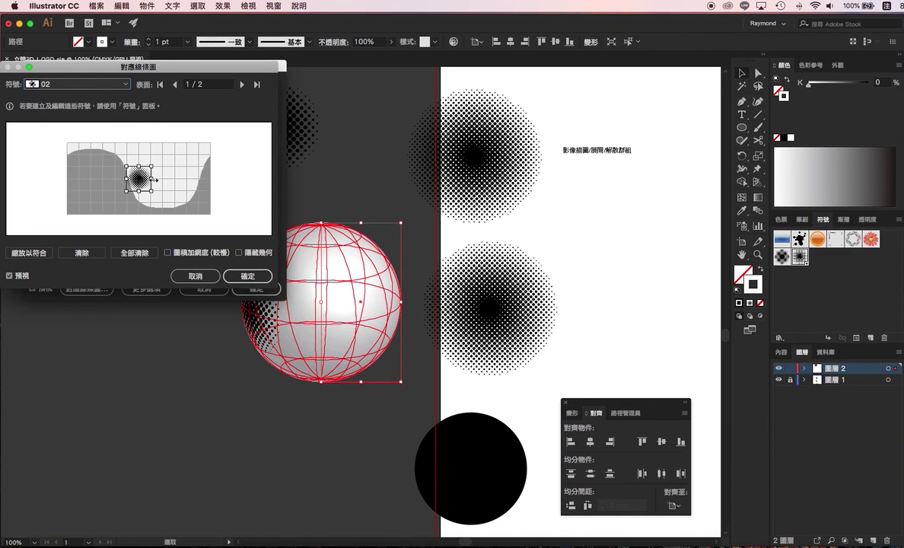
mouse_move(152, 164)
left_mouse_down()
mouse_move(190, 142)
mouse_move(178, 172)
mouse_move(192, 172)
left_mouse_up()
mouse_move(220, 143)
left_mouse_down()
mouse_move(190, 174)
mouse_move(226, 143)
left_mouse_up()
left_click_drag(194, 170, 192, 175)
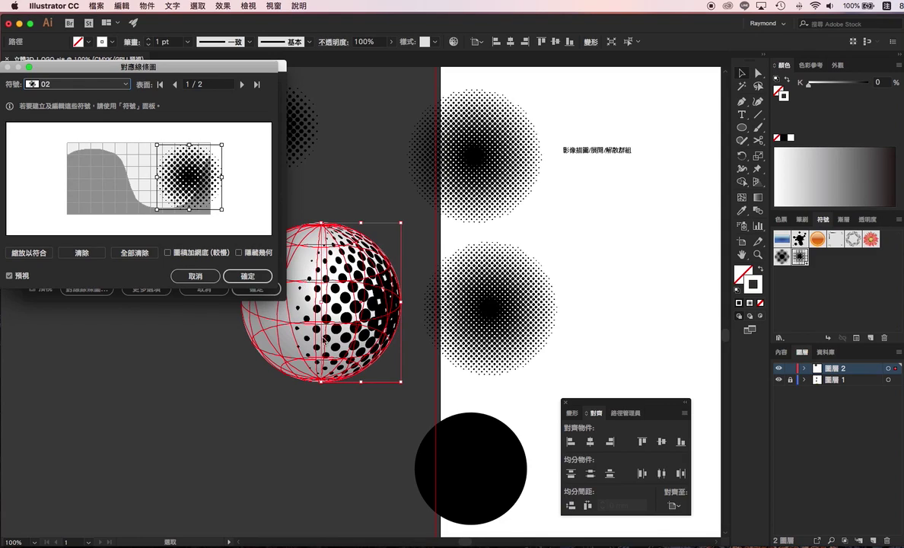
mouse_move(221, 176)
left_mouse_down()
mouse_move(228, 142)
mouse_move(219, 163)
mouse_move(222, 145)
mouse_move(199, 163)
left_mouse_up()
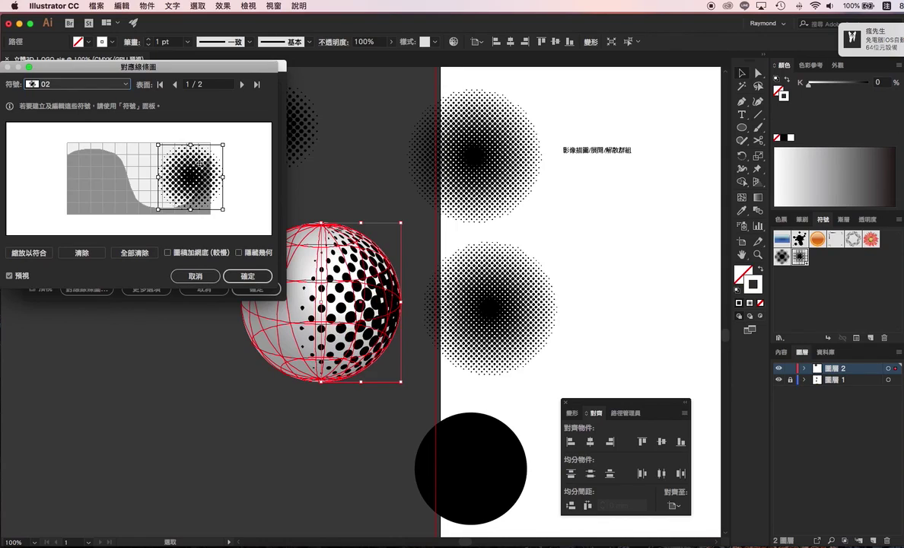
- Confirm Map Art and the 3D Revolve options to apply the halftone sphere
left_click(247, 275)
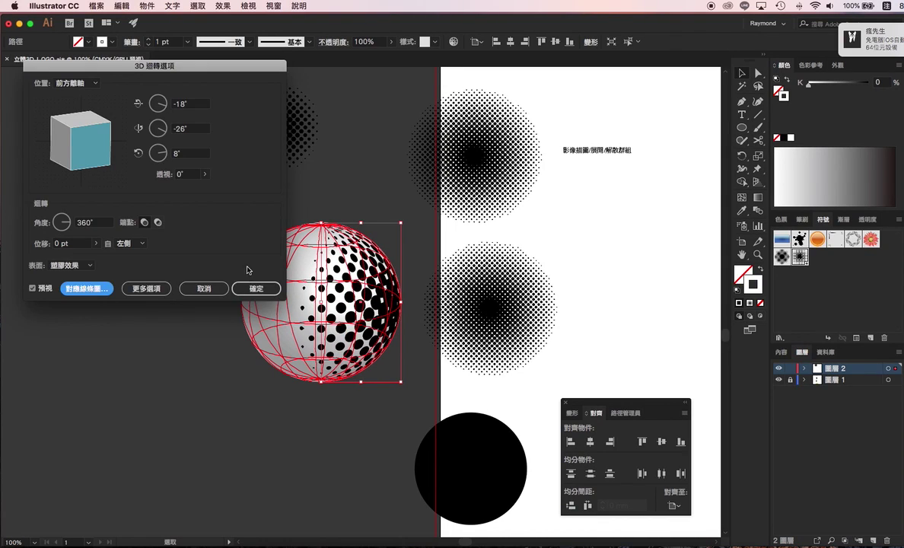
left_click(263, 293)
left_click(313, 410)
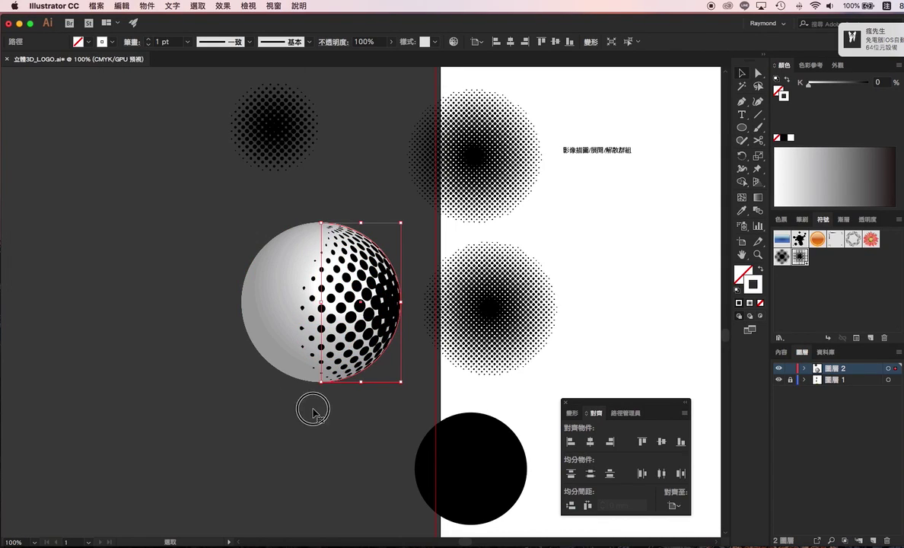
left_click(326, 274)
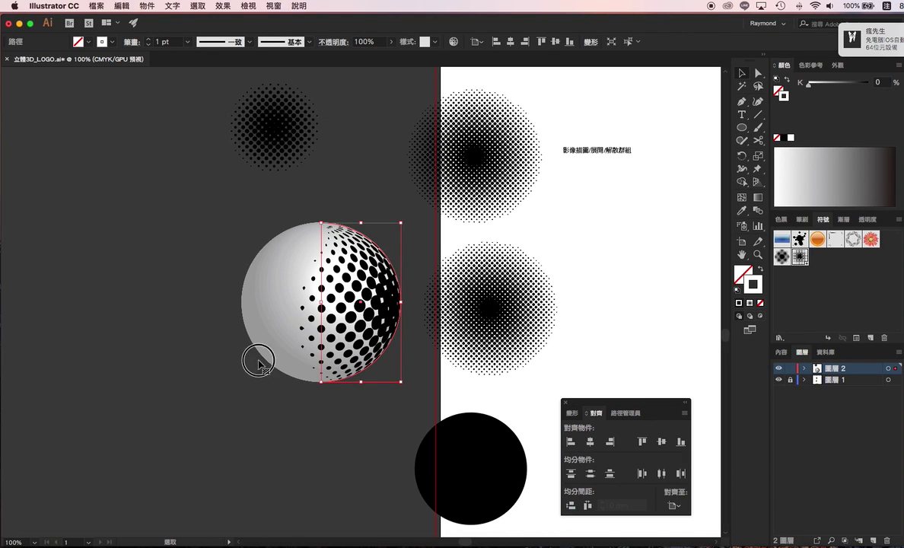
left_click(243, 338)
left_click(366, 319)
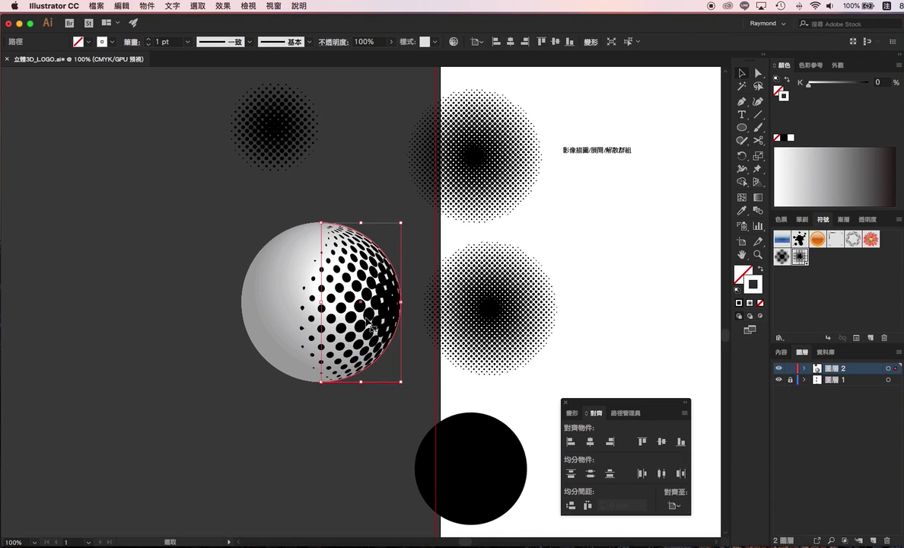
- Expand the sphere's appearance into editable artwork via Object > Expand Appearance
left_click(122, 5)
left_click(146, 6)
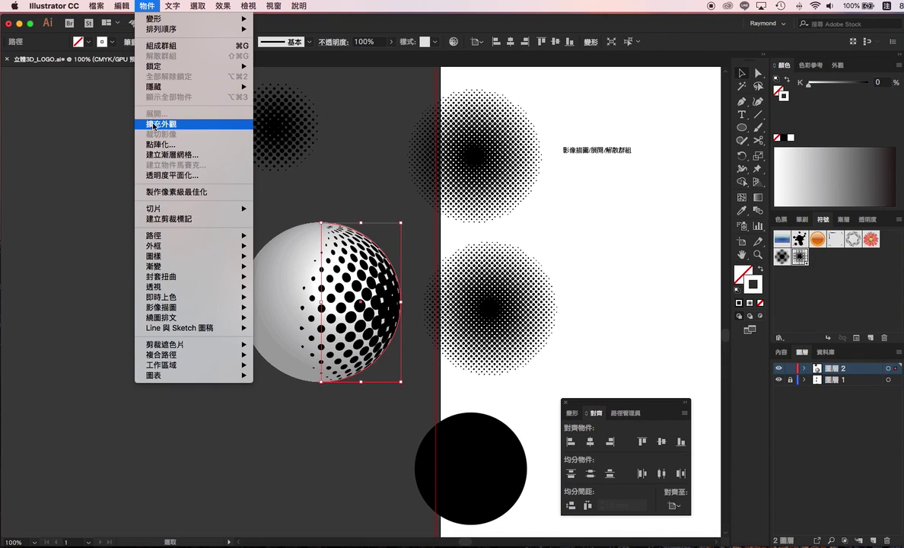
left_click(157, 125)
left_click(298, 262)
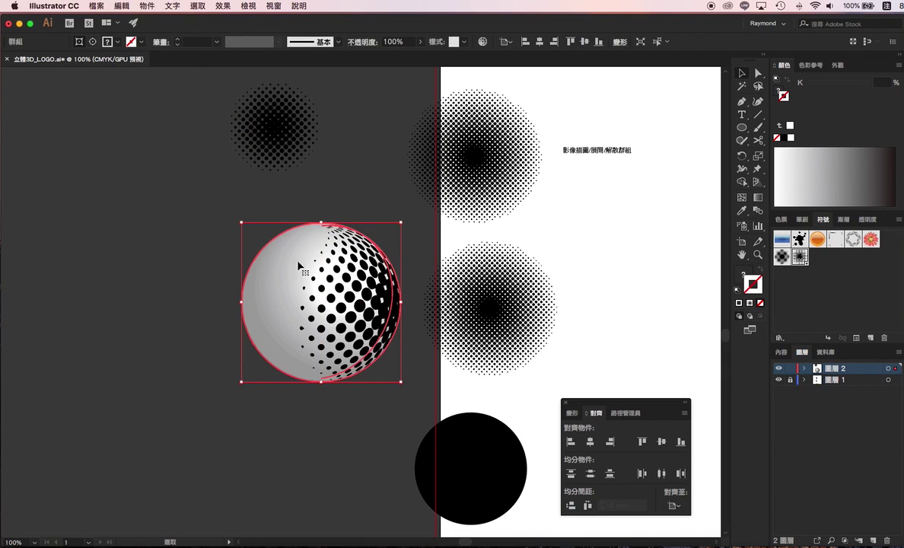
right_click(301, 262)
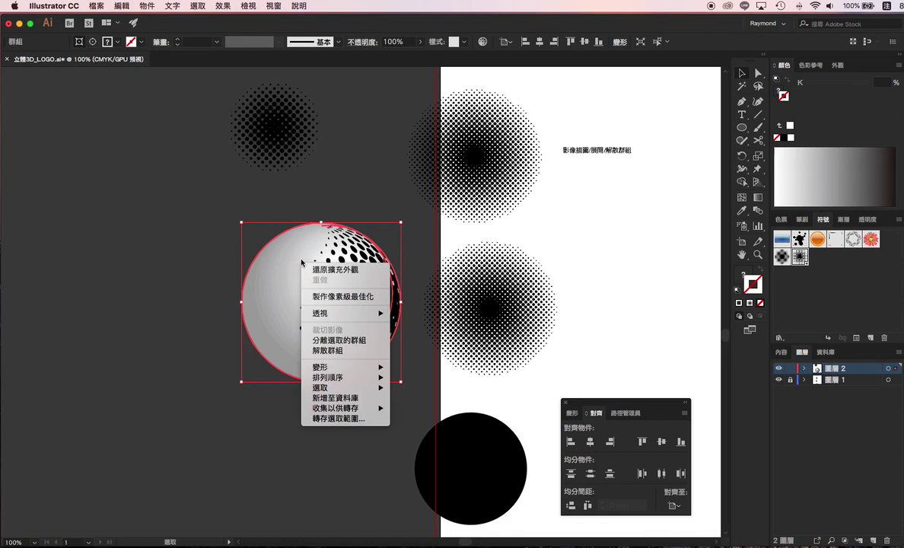
- Ungroup the expanded sphere down to its clipping group
left_click(319, 350)
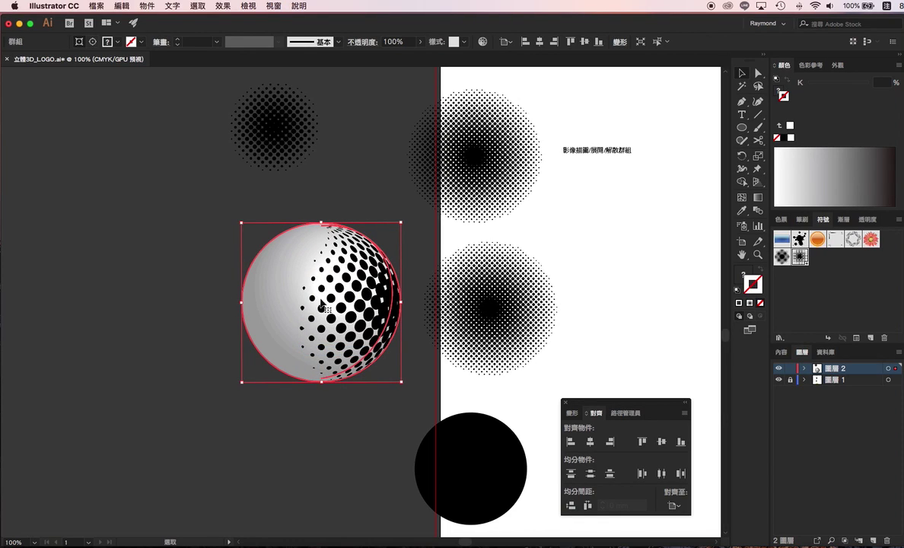
left_click(375, 193)
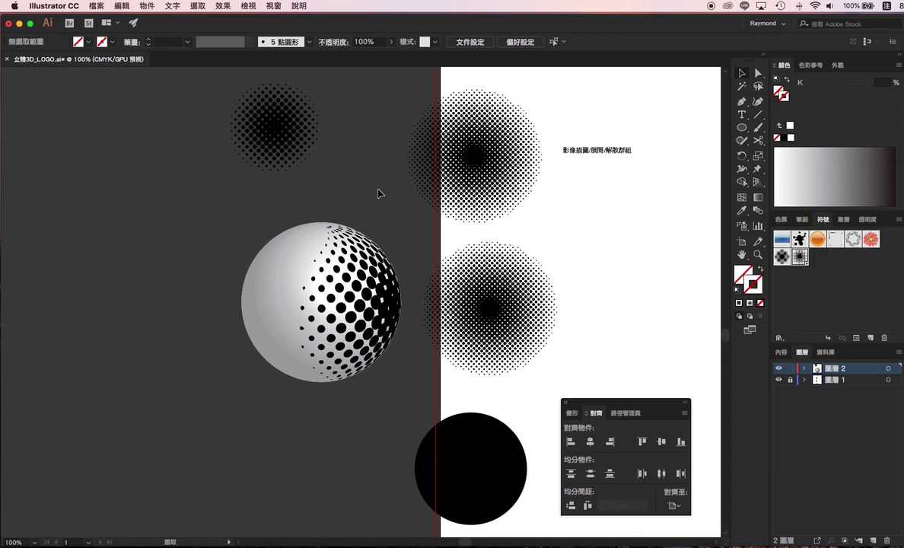
key("super+z")
right_click(359, 253)
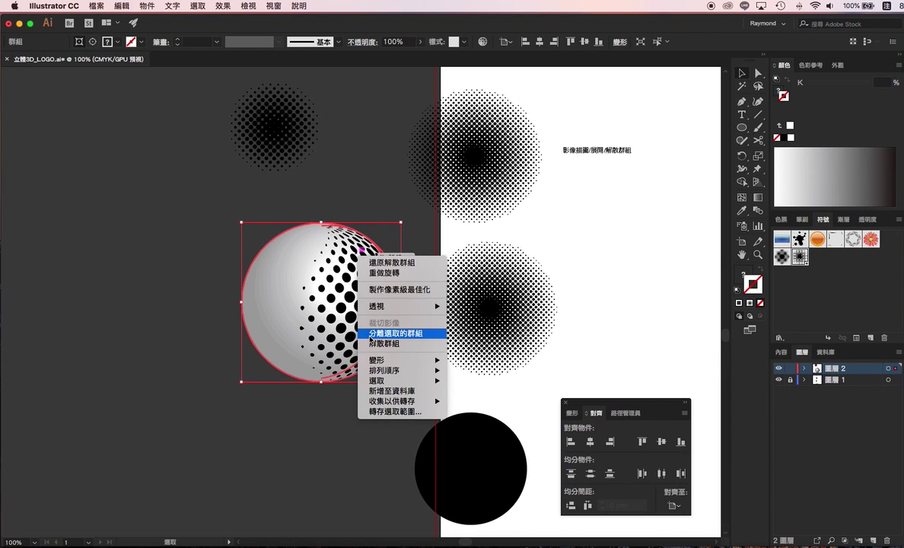
left_click(333, 430)
- Release the clipping mask so the halftone dots become separate shapes, then deselect
left_click(359, 307)
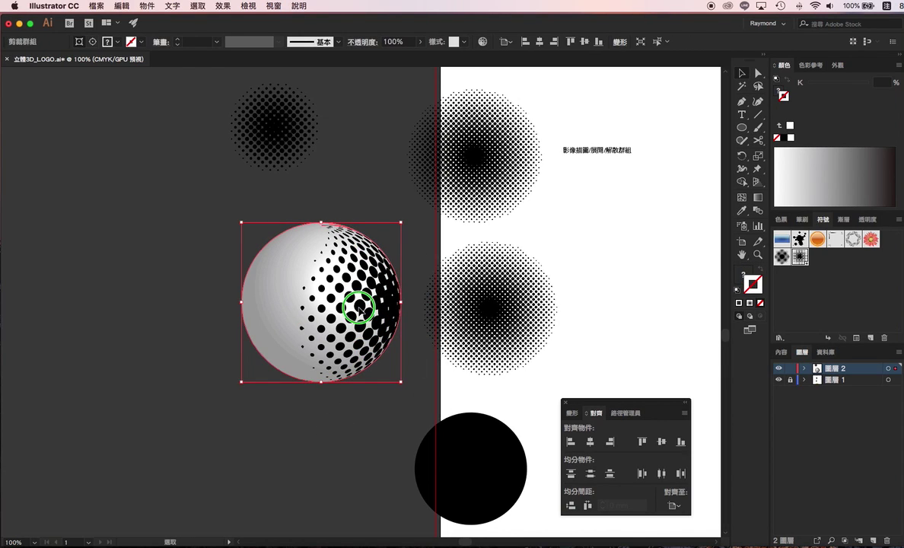
right_click(360, 307)
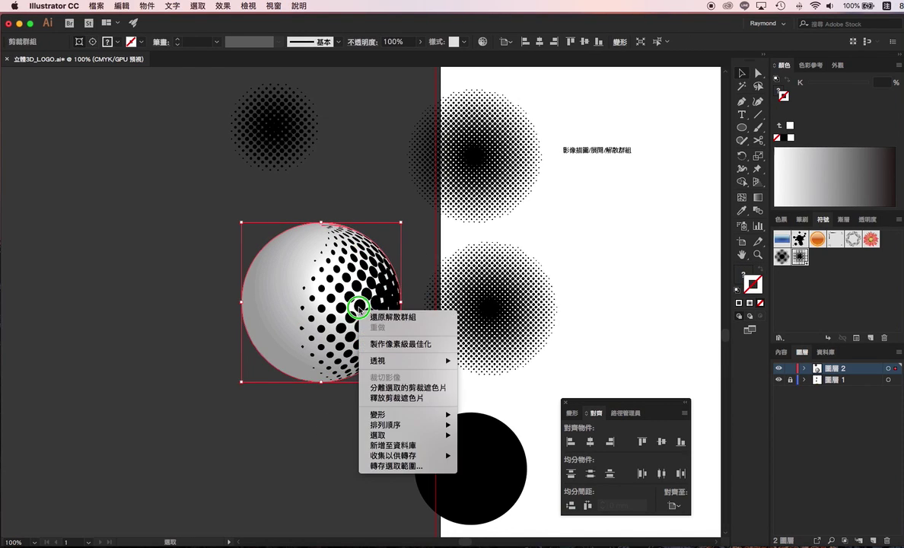
left_click(373, 397)
left_click(317, 441)
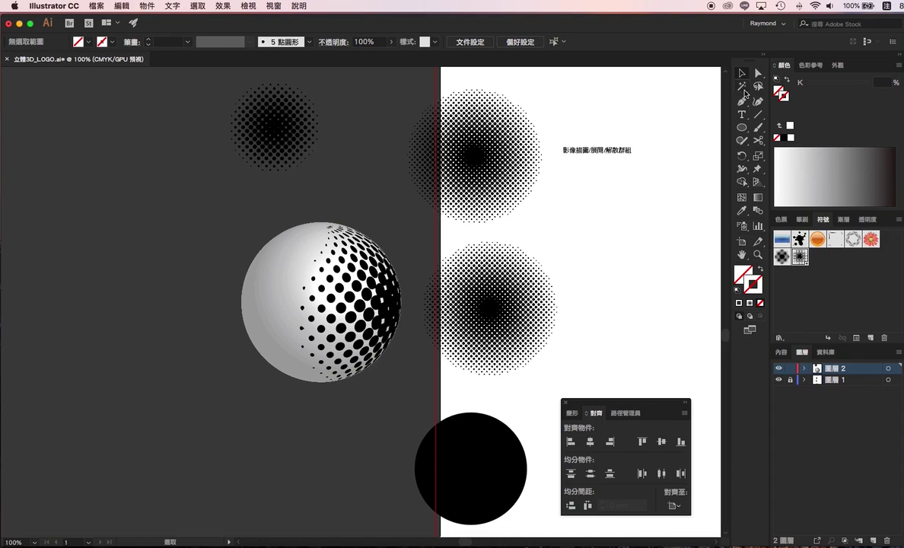
left_click(743, 87)
- Magic-wand-select the black halftone dots and drag them off the sphere to the lower left
left_click(394, 300)
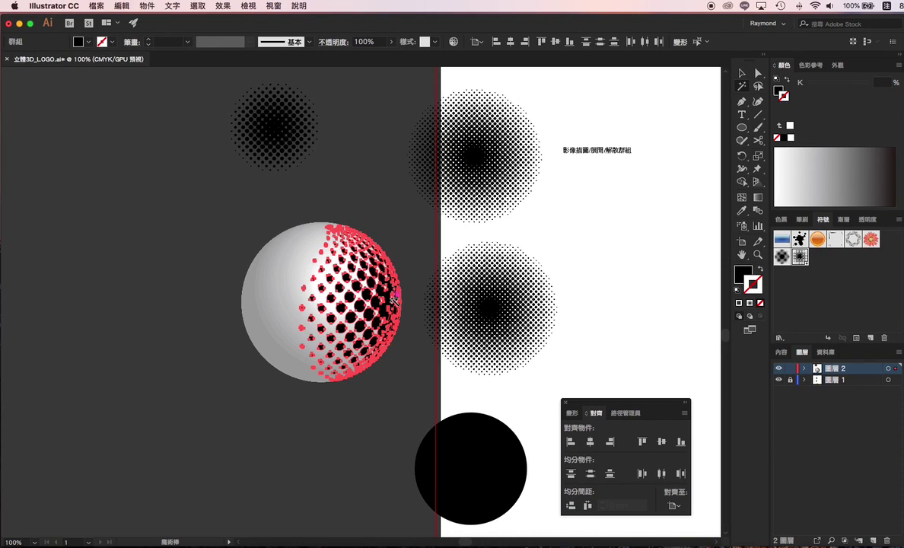
left_click(744, 73)
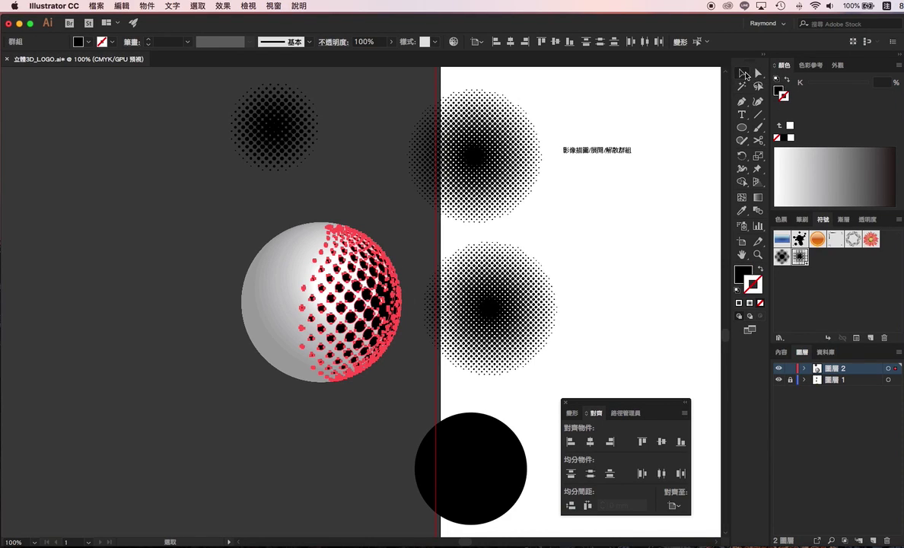
left_click_drag(382, 300, 189, 391)
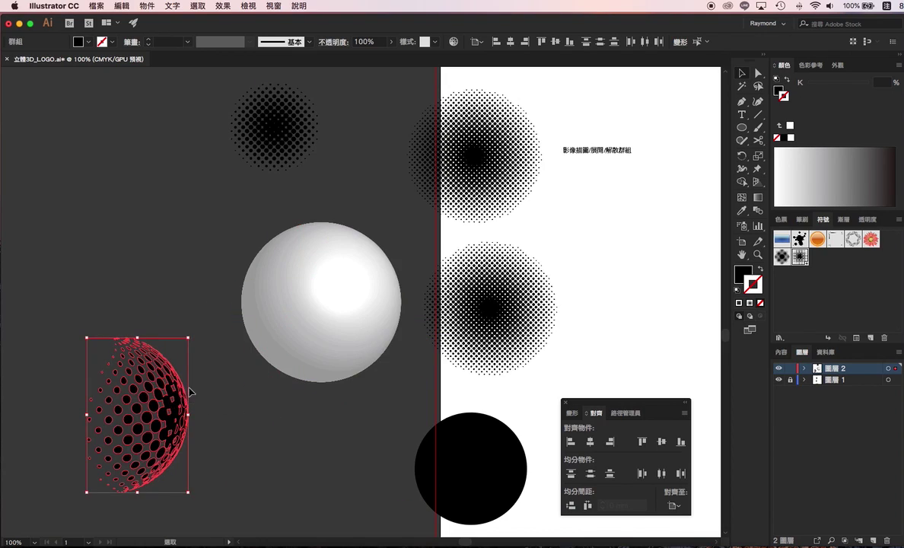
- Try grouping the dots, dismiss the alert, and marquee-select and nudge the halftone group
key("a")
key("super+g")
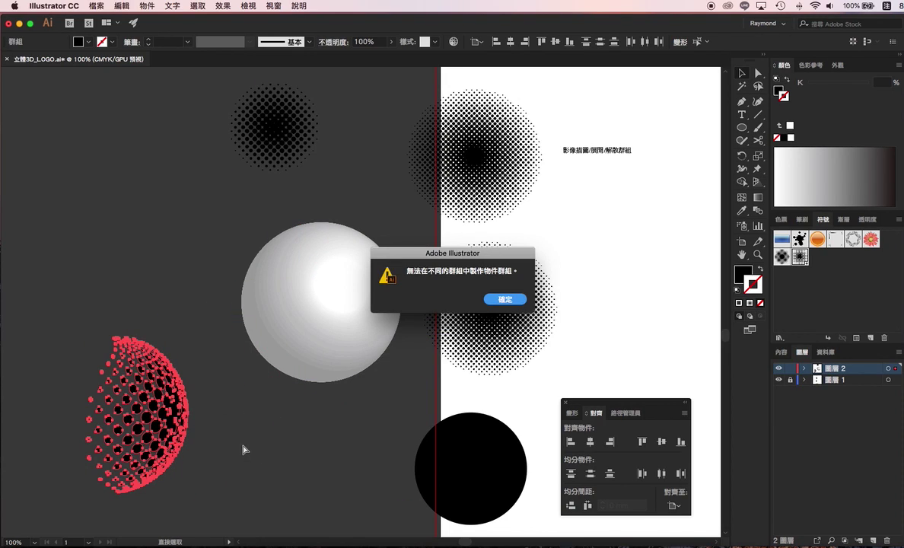
key("Return")
key("v")
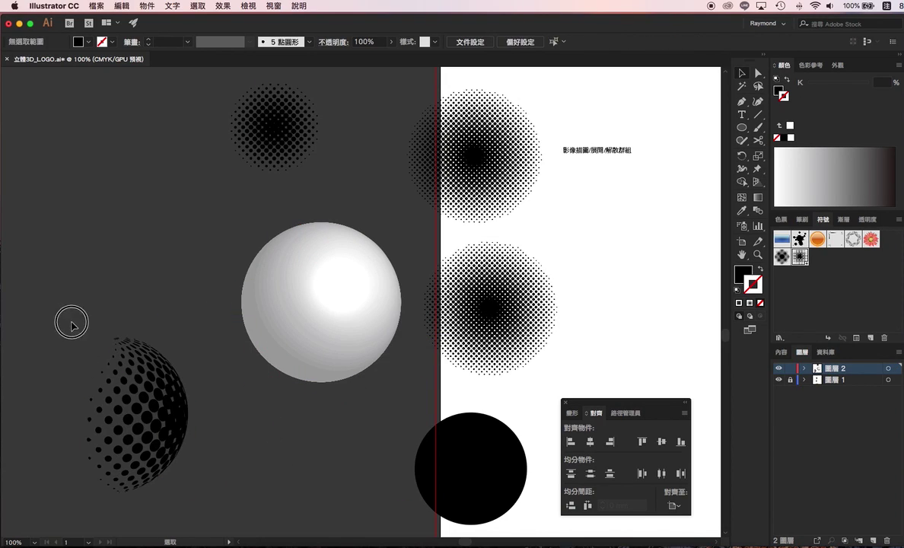
left_click_drag(72, 319, 203, 491)
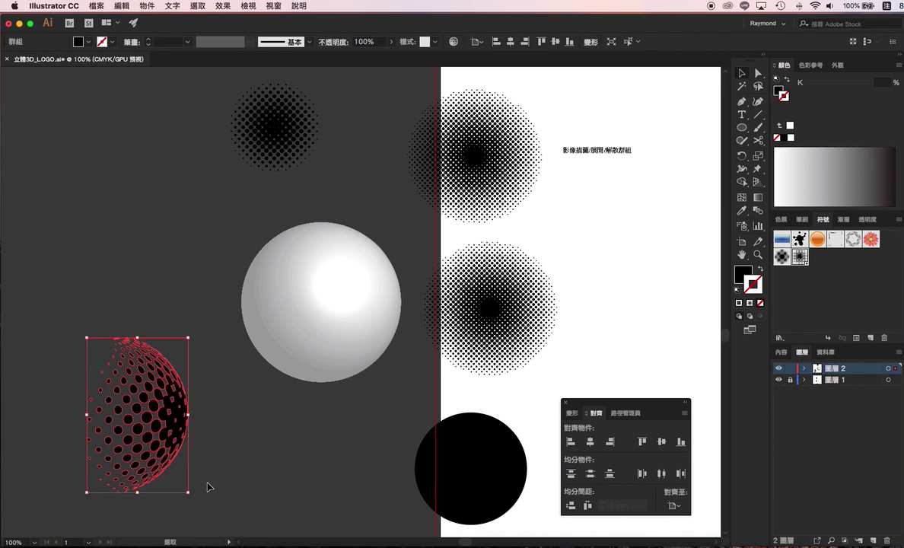
mouse_move(162, 396)
left_mouse_down()
mouse_move(434, 257)
mouse_move(453, 277)
left_mouse_up()
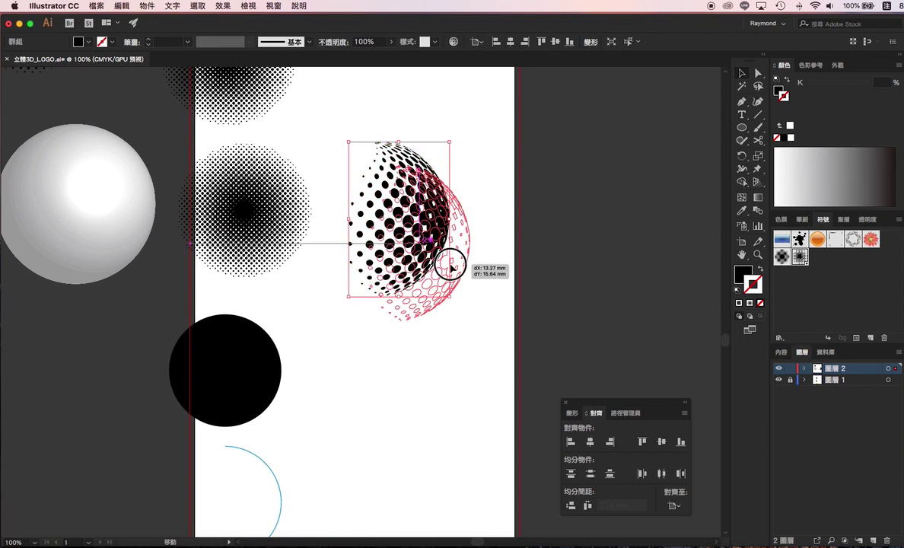
- Move the halftone half-sphere onto the artboard and try a swatch fill on its dots
left_click(410, 394)
left_click(458, 252)
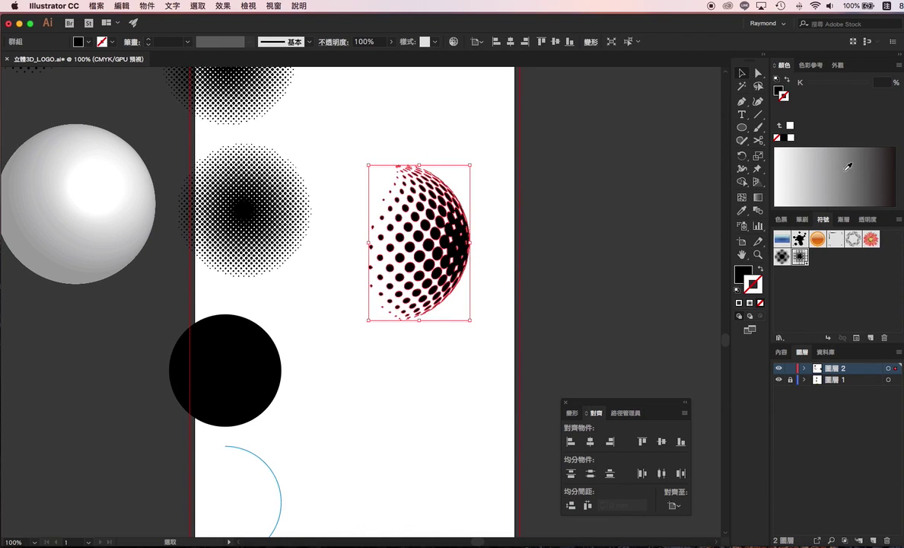
left_click(781, 219)
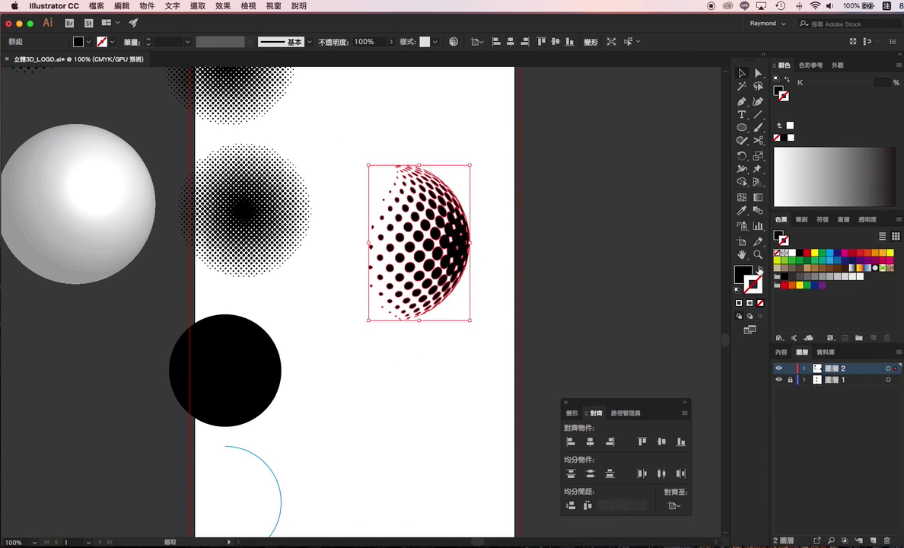
left_click(739, 273)
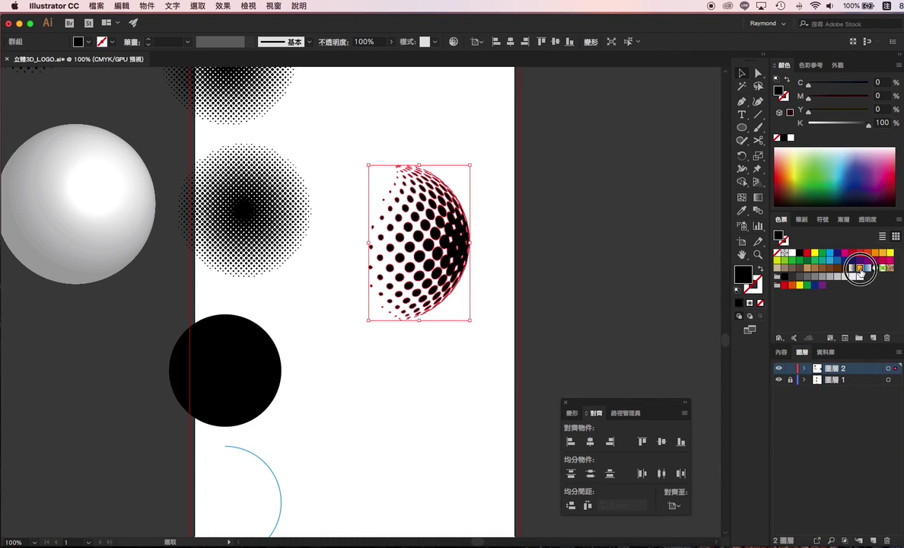
left_click(859, 267)
left_click(605, 268)
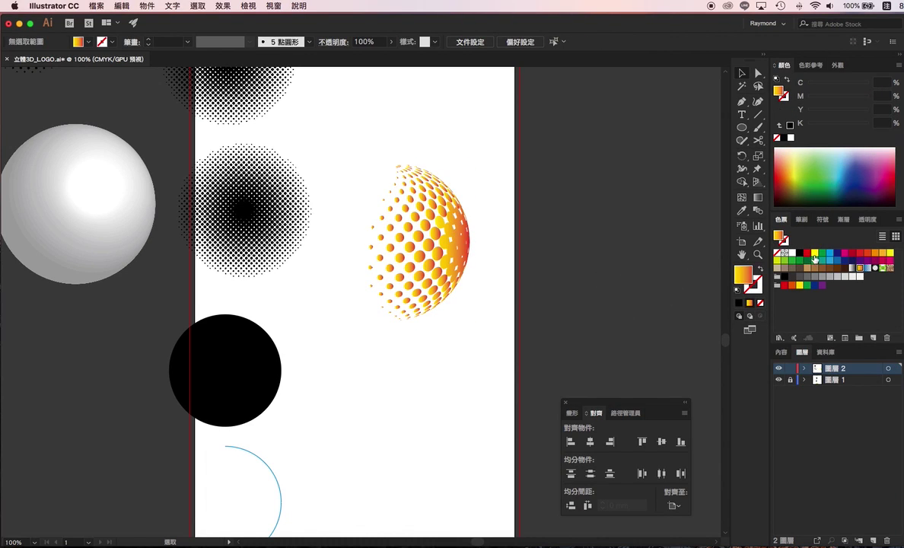
- Colour the half-sphere dots navy blue (C100 M95 Y5 K0) and shift it slightly right
left_click(845, 259)
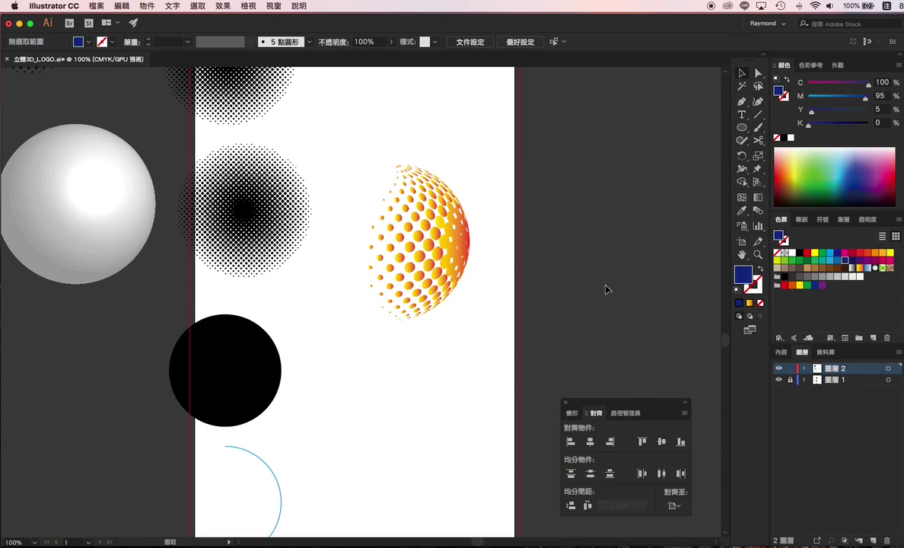
left_click(471, 243)
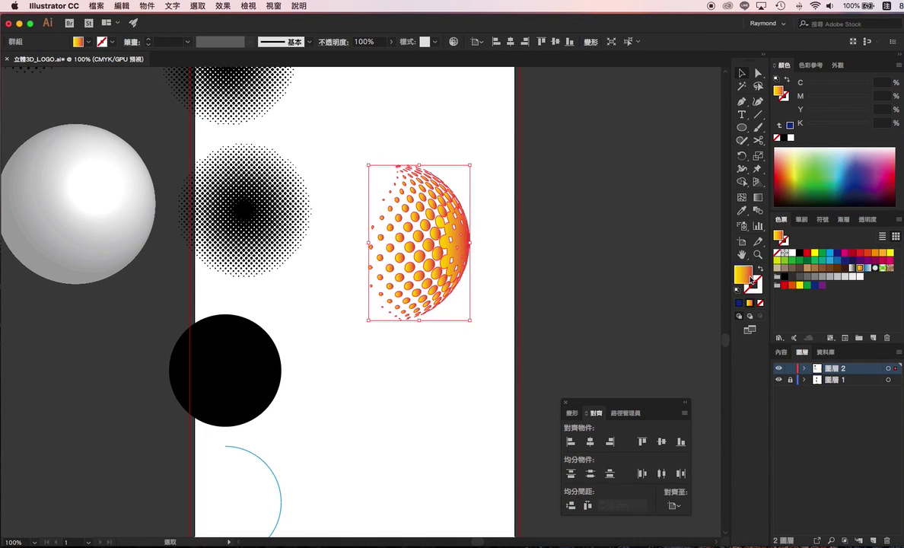
left_click(846, 263)
left_click(645, 349)
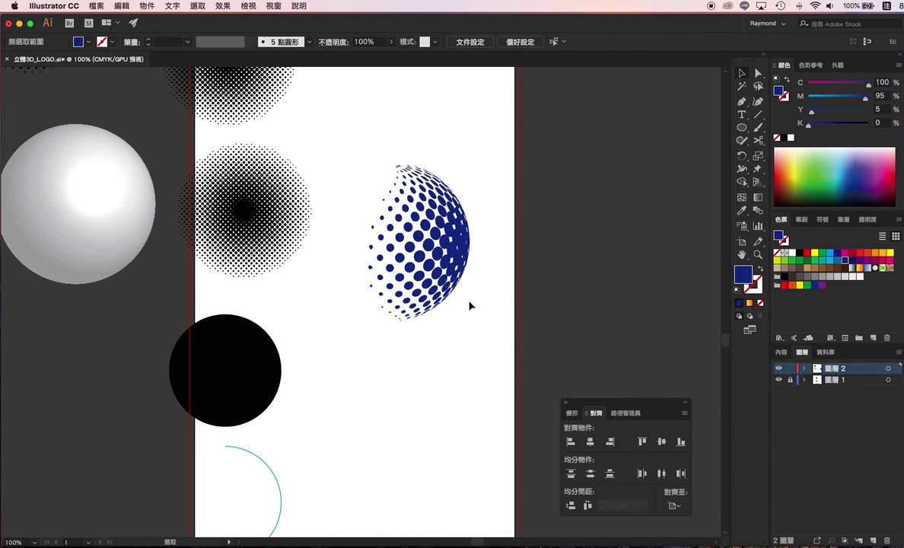
left_click_drag(459, 254, 470, 254)
- Draw a circle below the half-sphere and fill it with a white-to-black gradient
left_click(604, 298)
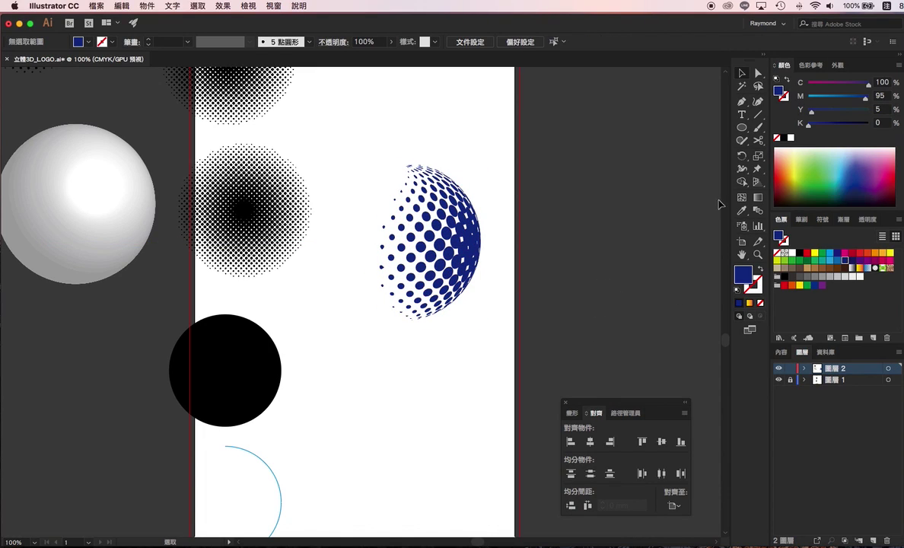
left_click(742, 129)
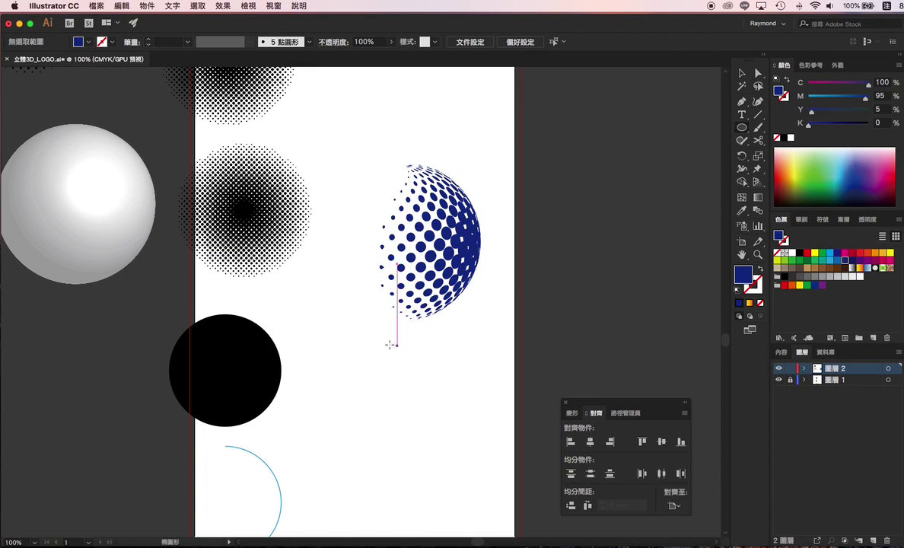
left_click_drag(335, 329, 488, 479)
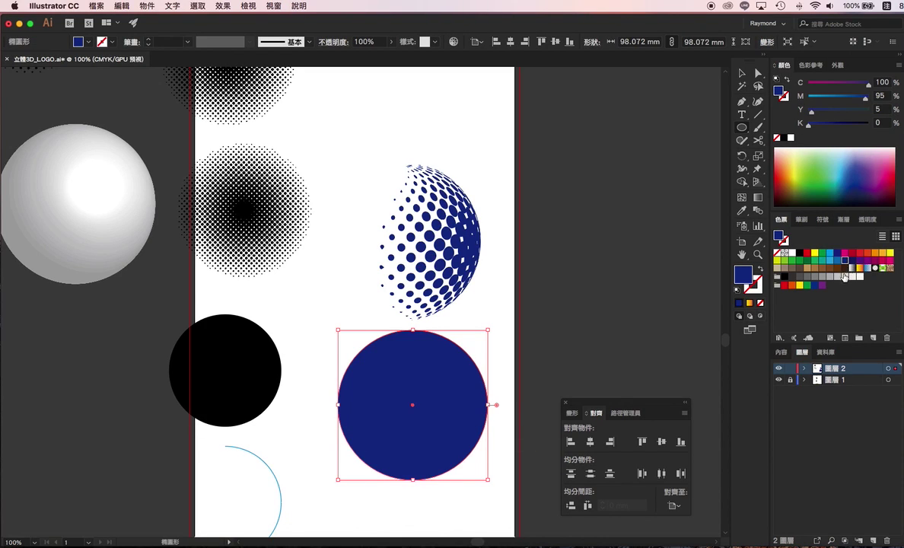
left_click(851, 268)
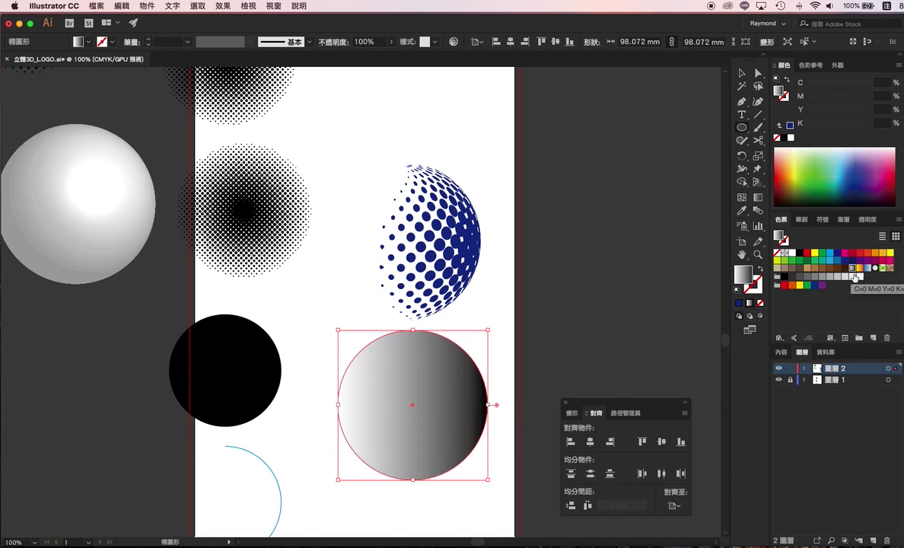
- Make the gradient radial with a dark centre, then squash it to about 98.07 × 23.46 mm
left_click(846, 219)
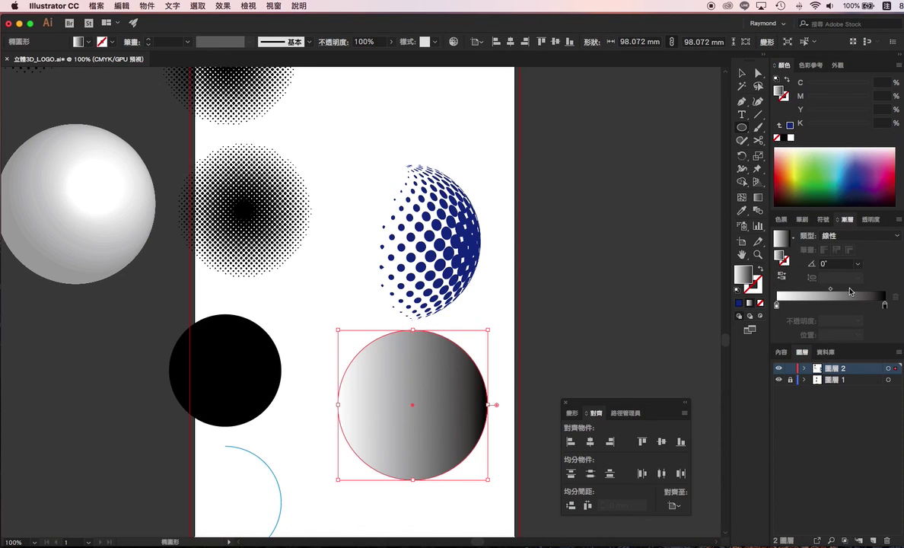
left_click(837, 236)
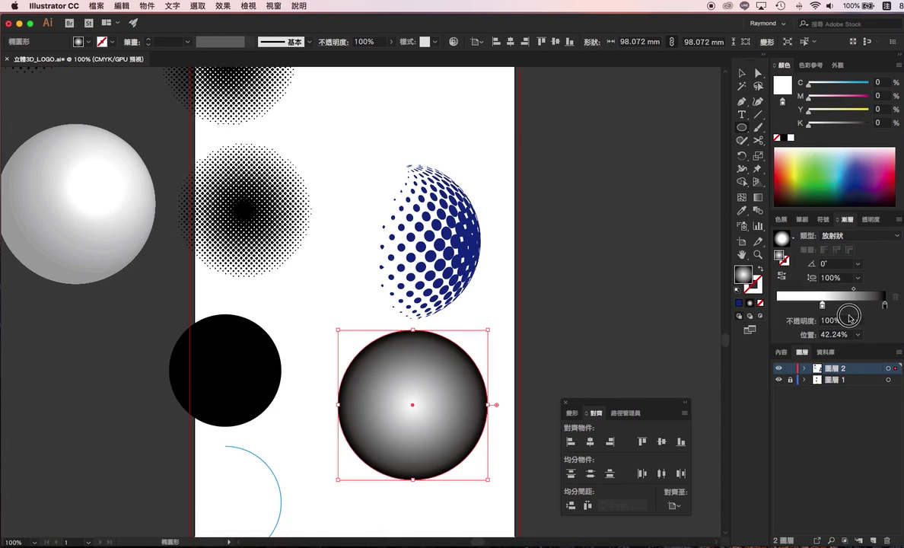
left_click_drag(777, 305, 822, 305)
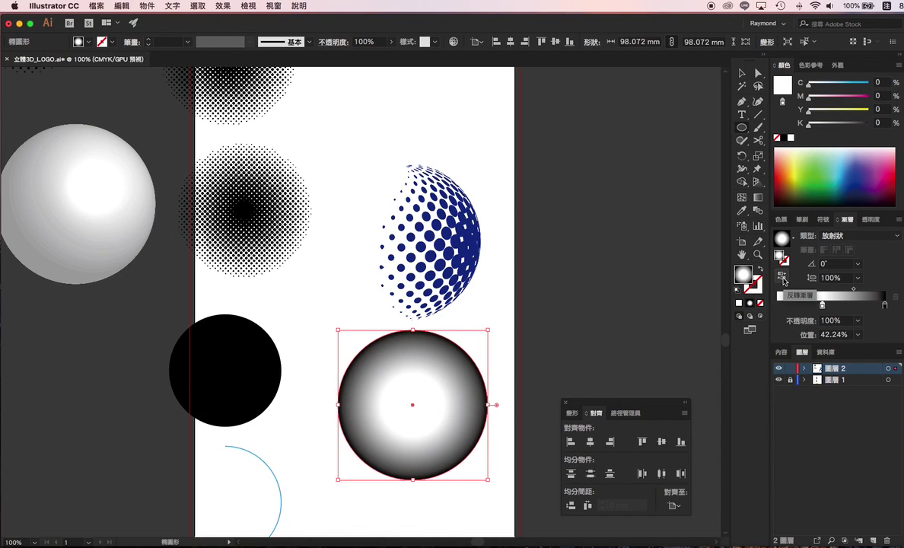
left_click(783, 281)
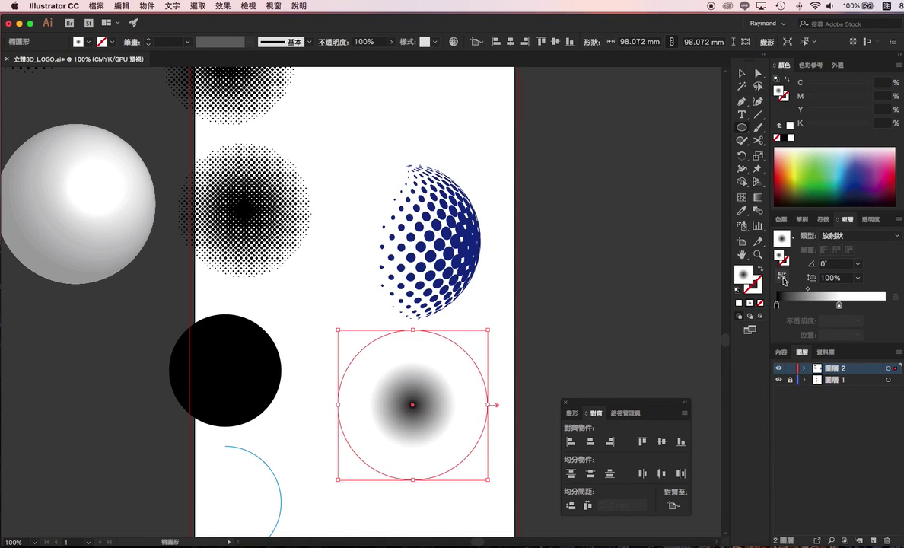
left_click_drag(839, 310, 873, 307)
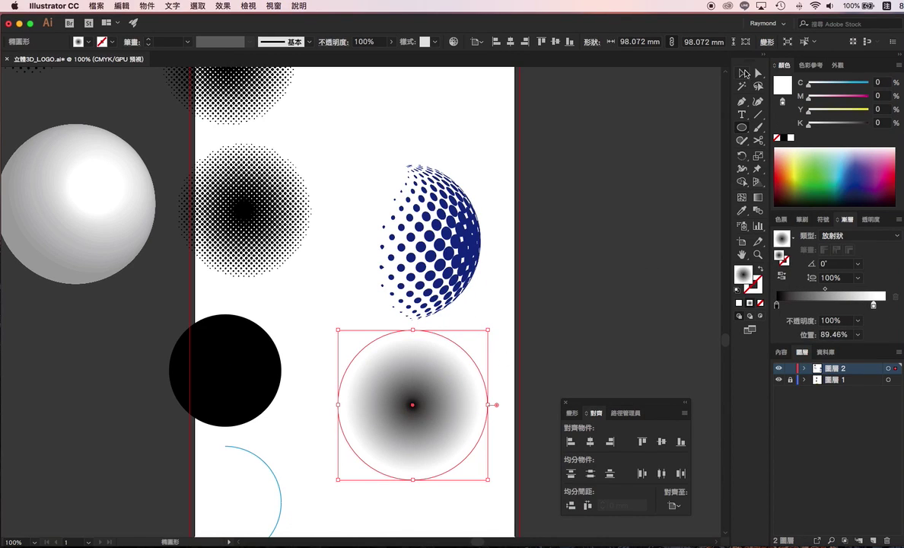
left_click_drag(412, 479, 417, 344)
- Nudge the navy half-sphere down toward its shadow, then deselect and pan the view
left_click(534, 345)
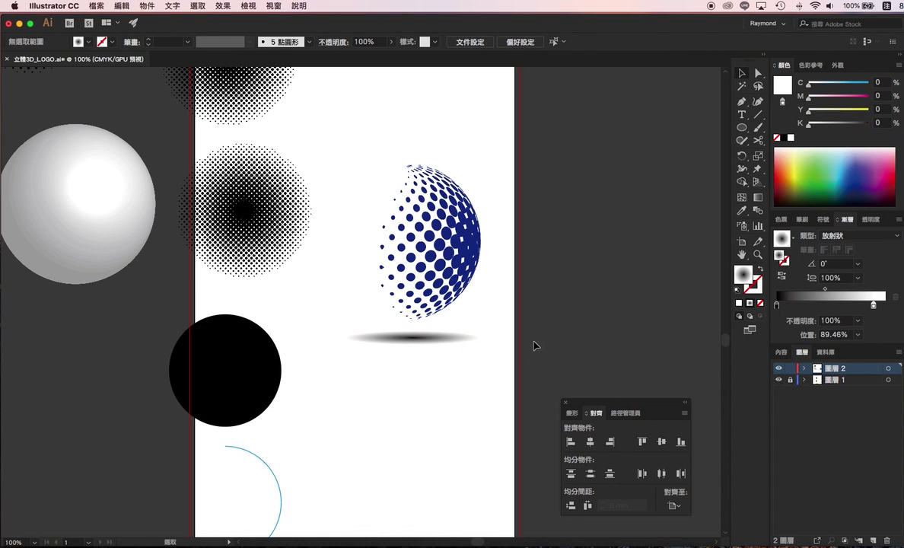
left_click_drag(468, 255, 468, 263)
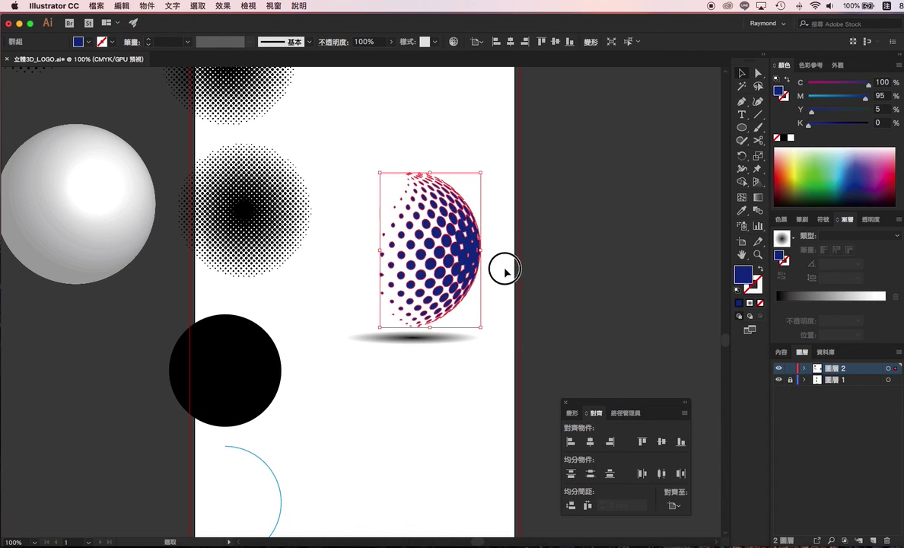
left_click(485, 395)
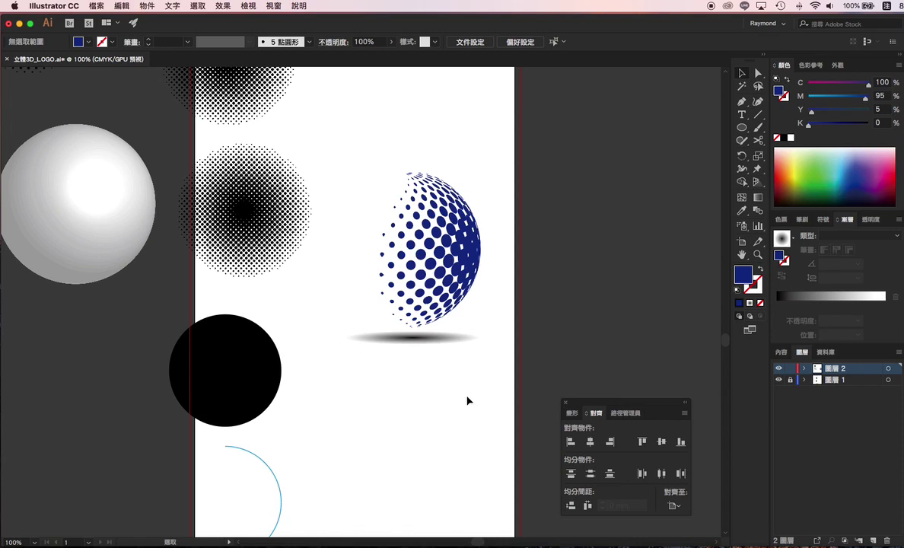
left_click(460, 259)
left_click(494, 260)
left_click(466, 259)
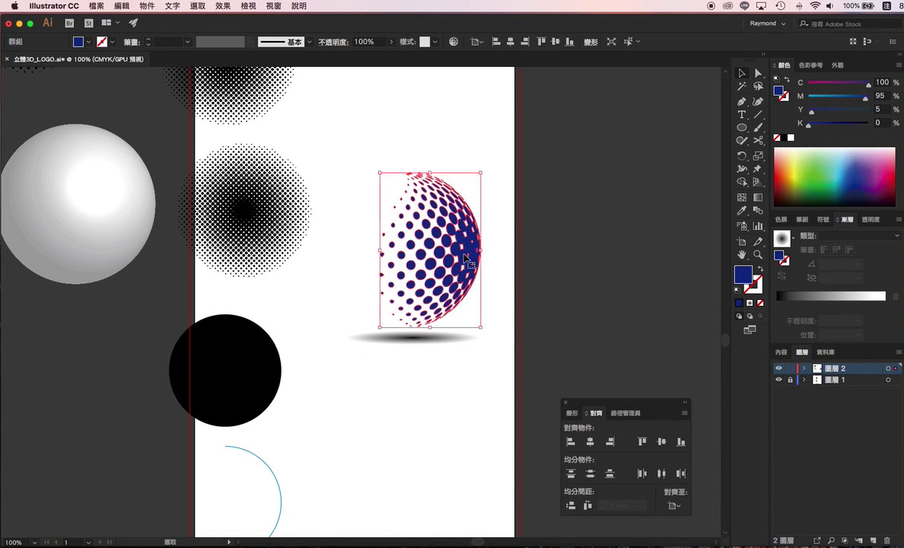
left_click(532, 253)
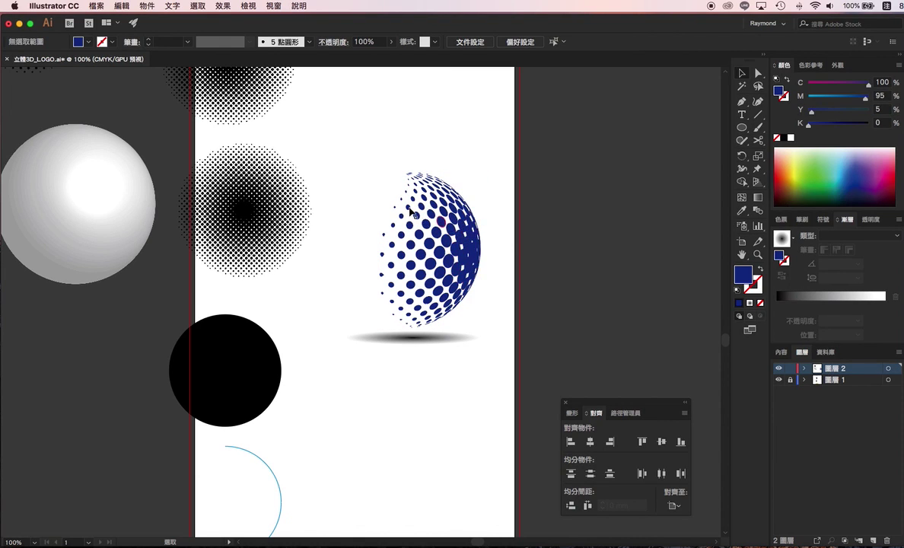
left_click_drag(317, 113, 405, 238)
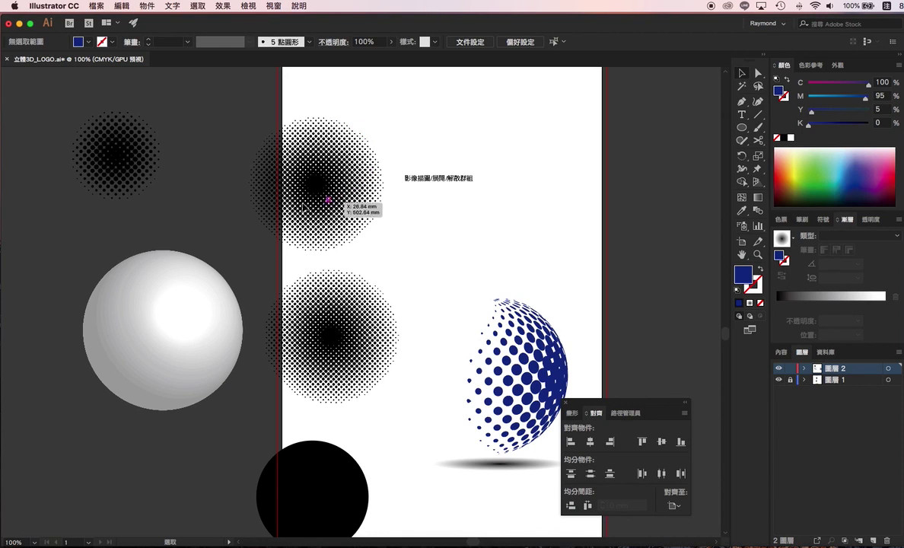
scroll(359, 173, "down", 3)
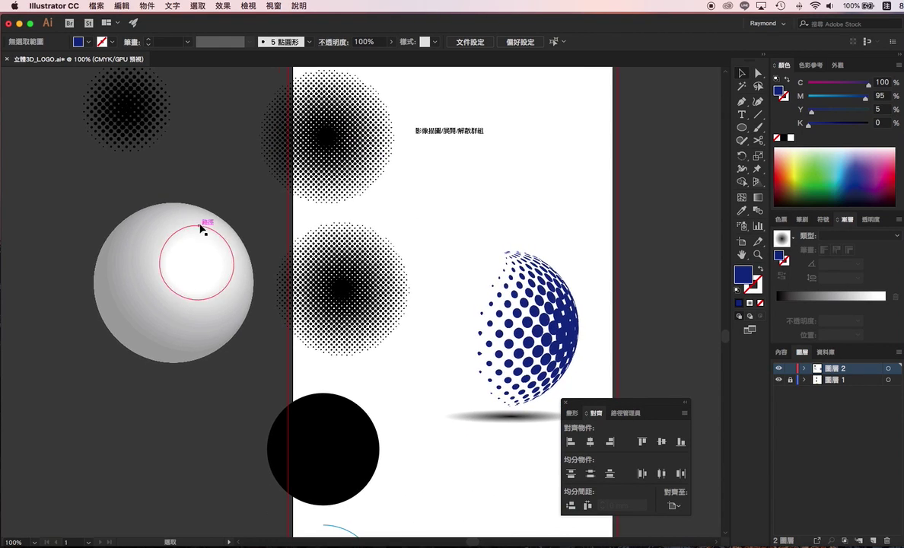
left_click(192, 255)
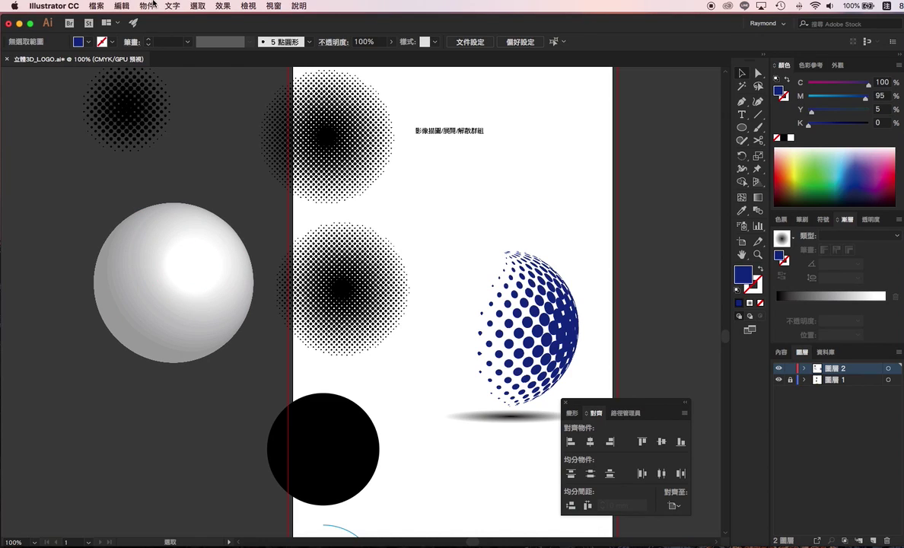
left_click(219, 6)
key("Escape")
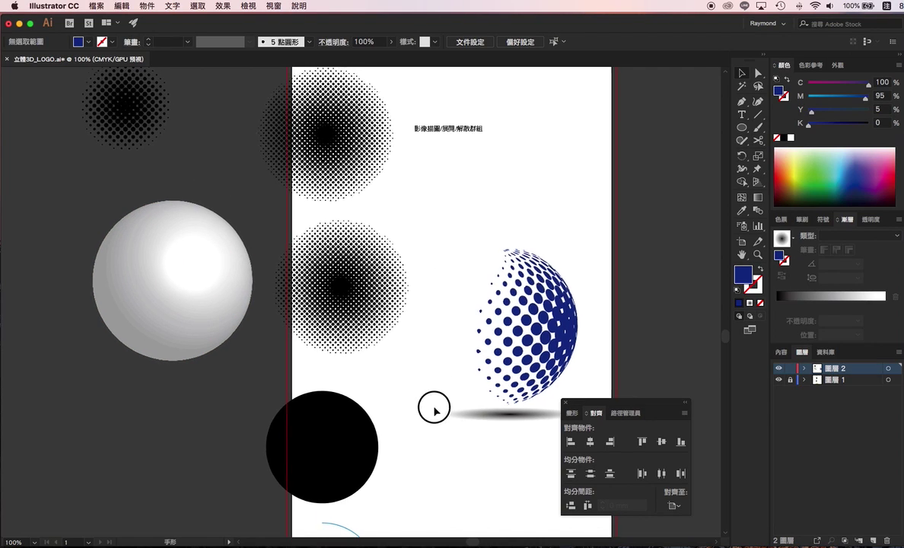
scroll(342, 335, "down", 2)
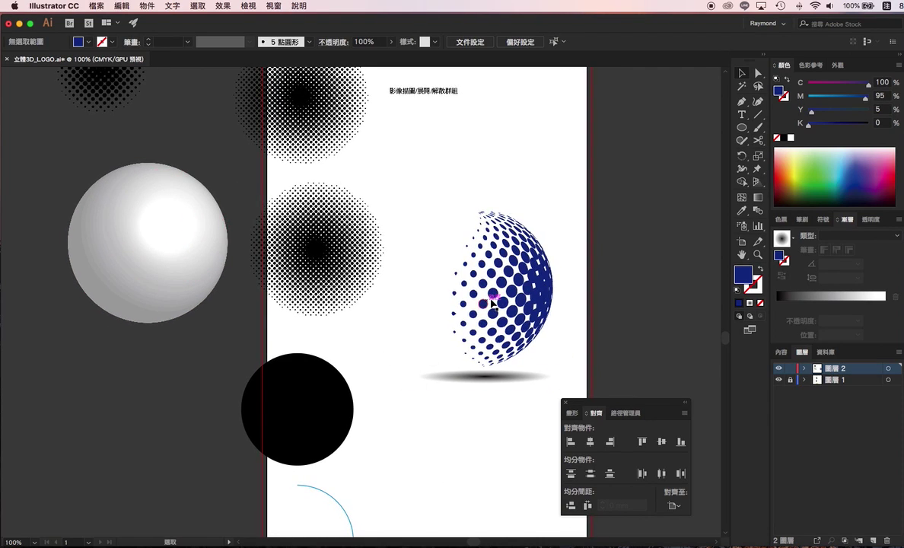